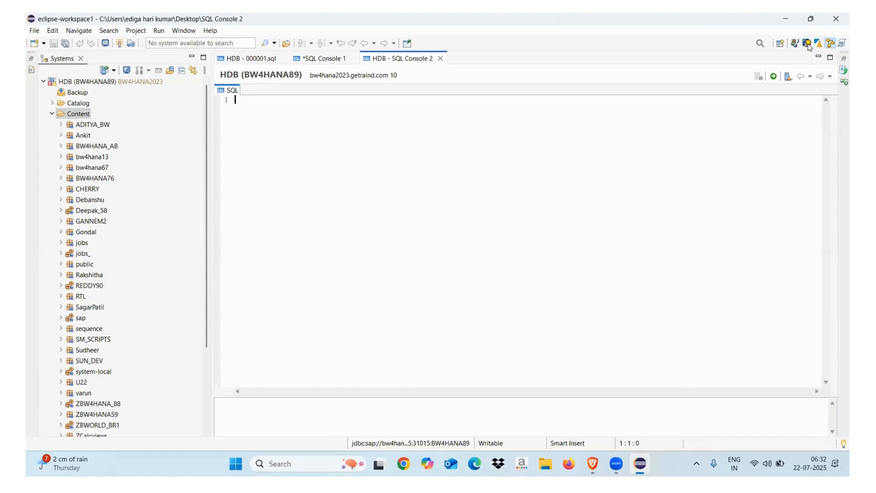
Step: In BW Modeling, log on to project B23_100_bw4hana89_en with the password and list its BW Repository InfoAreas
left_click(807, 44)
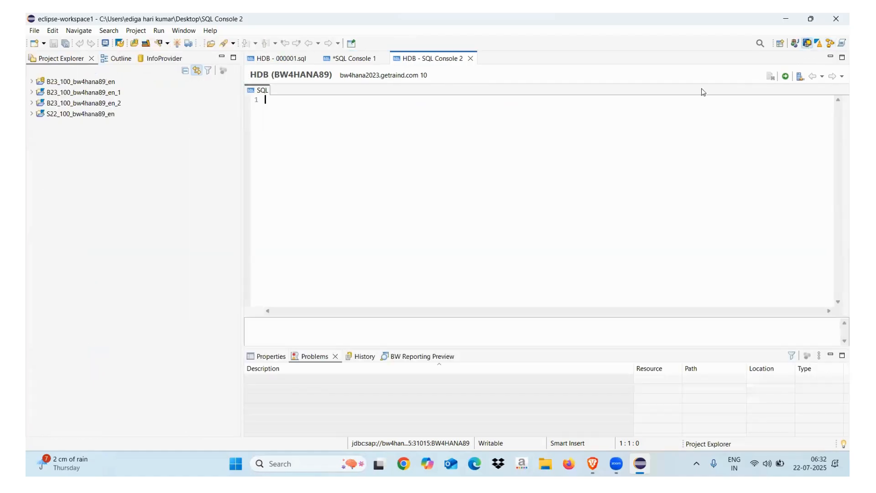
left_click(33, 83)
type("***")
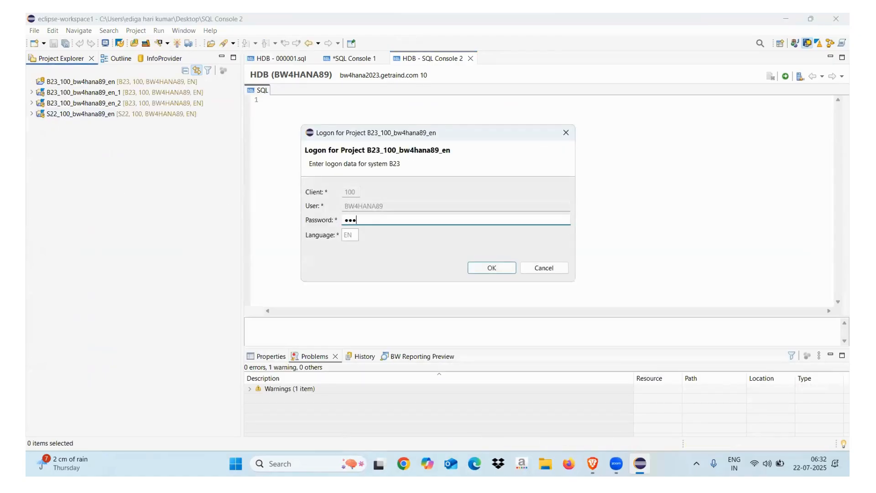
type("*******")
key("Return")
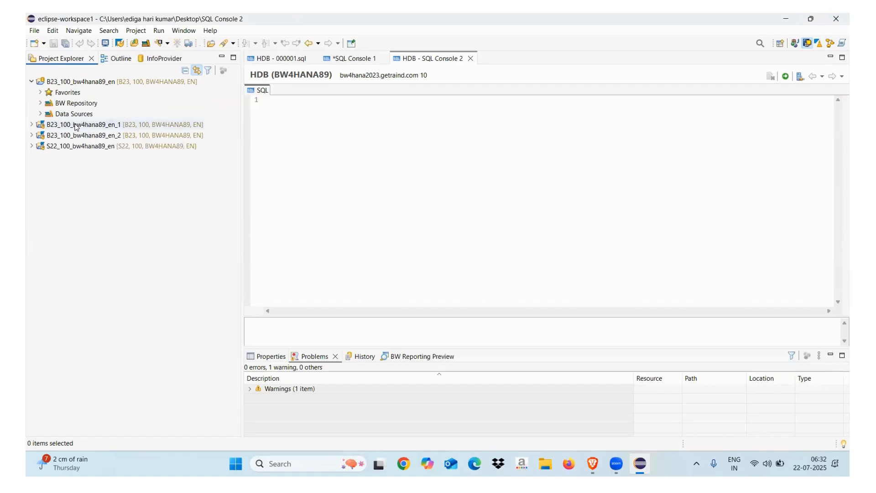
left_click(41, 103)
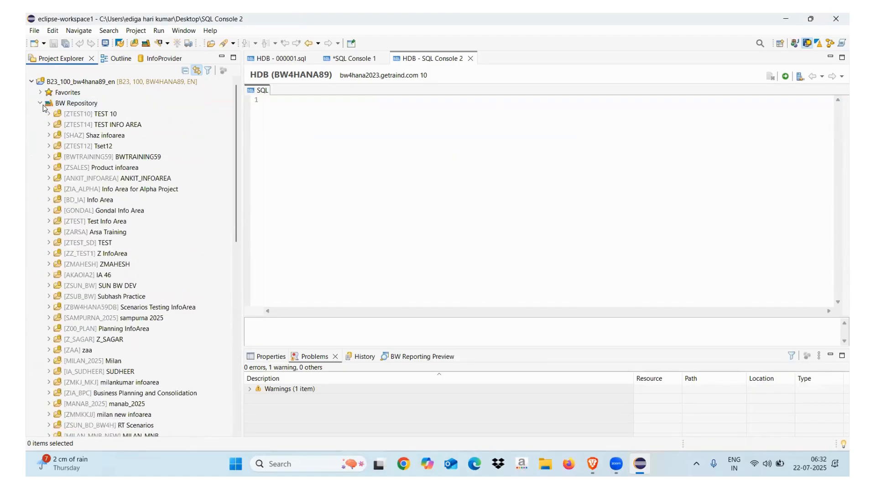
Step: Start a new DataStore Object (advanced) in ZTEST10, named ZADSO_SQL, described 'Generated View in SAP HANA'
left_click(49, 114)
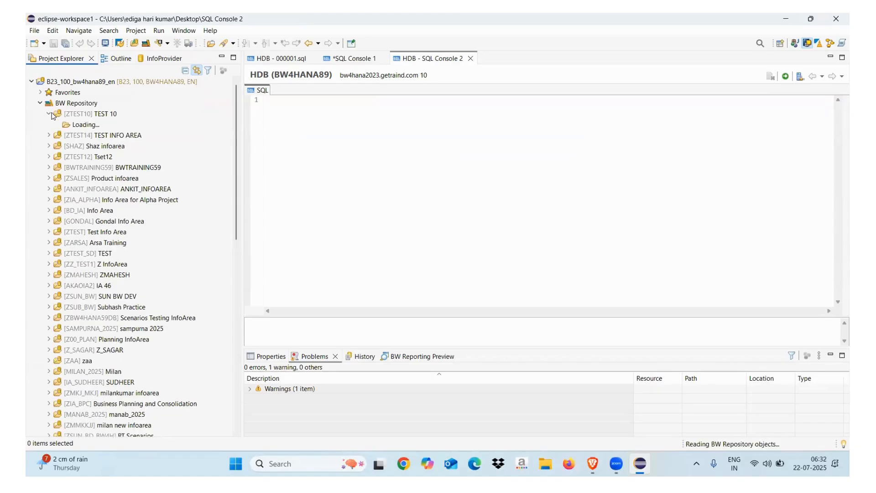
right_click(90, 116)
mouse_move(189, 123)
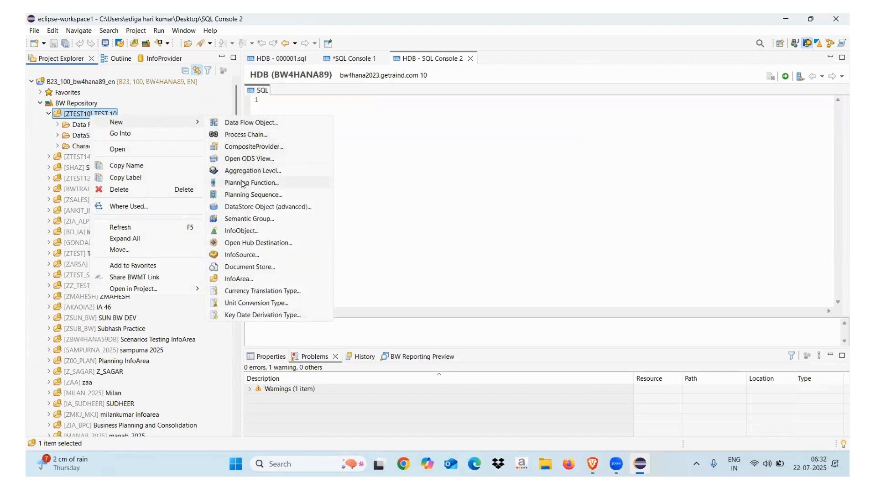
left_click(241, 206)
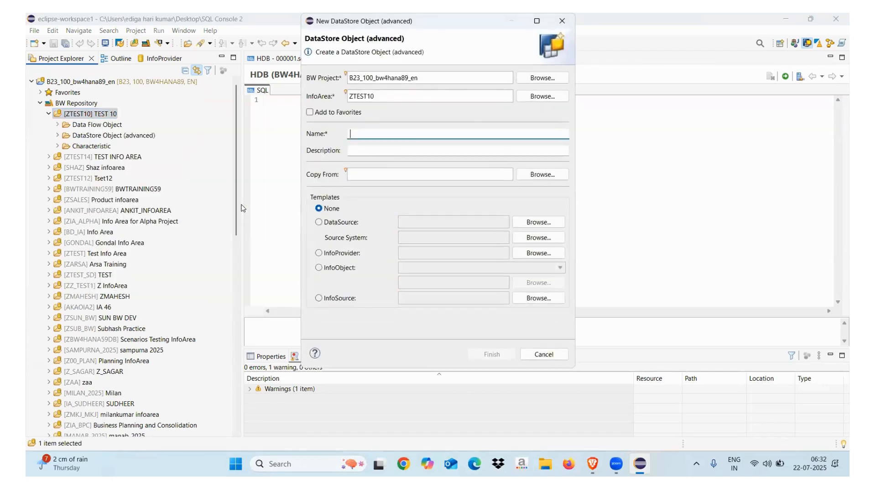
type("ZADSO_SQ2")
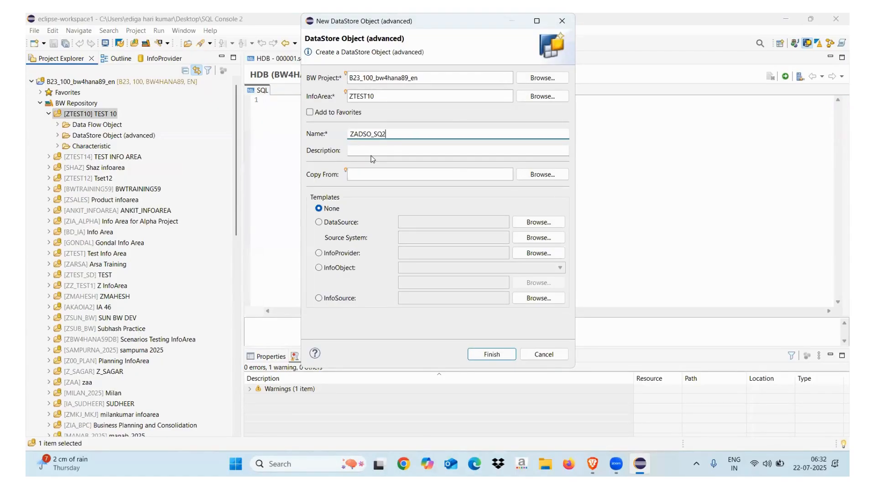
type("L")
left_click(371, 149)
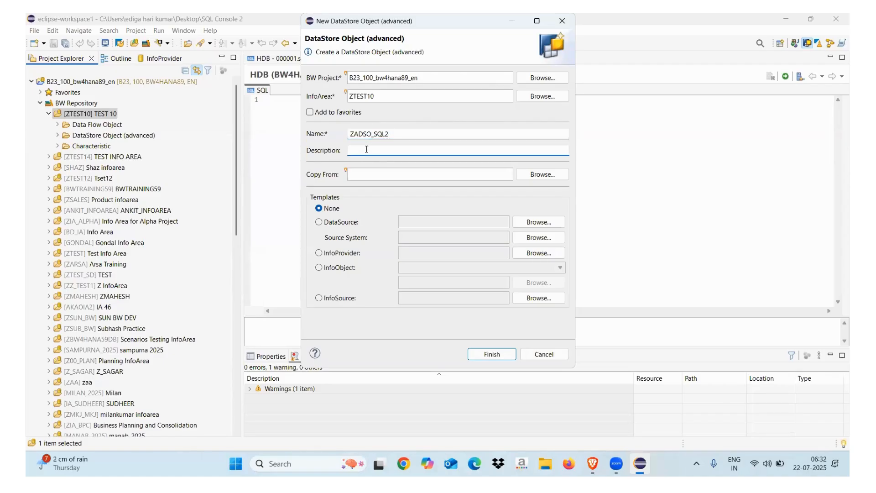
type("Ge")
type("nerated View in SPA HNAA")
key("BackSpace")
key("BackSpace")
key("BackSpace")
key("BackSpace")
type("AP HANA")
Step: Base it on DataSource template 2LIS_11_VAHDR, correct the stray 2 in the name, and finish
left_click(319, 222)
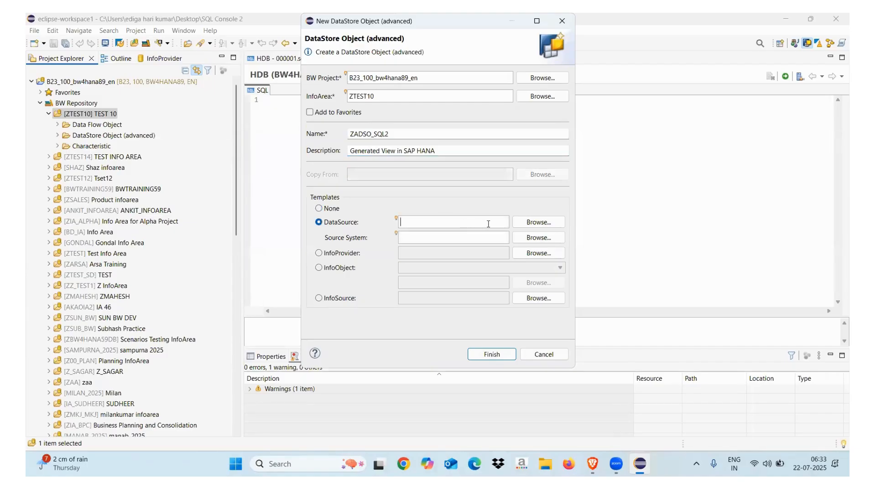
left_click(529, 222)
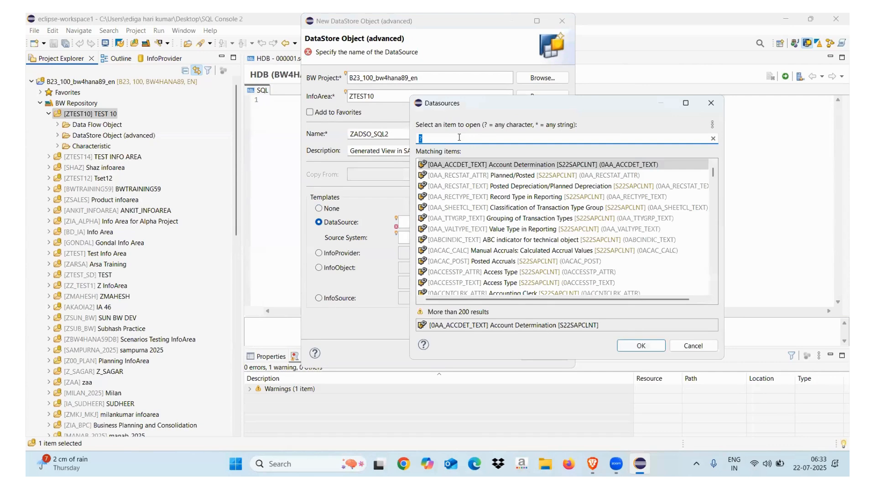
type("2LIS_")
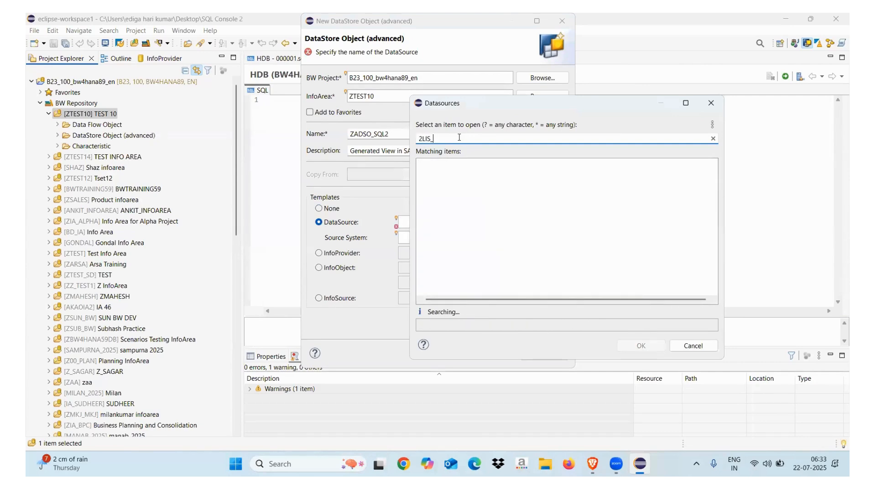
type("11_VAHDR")
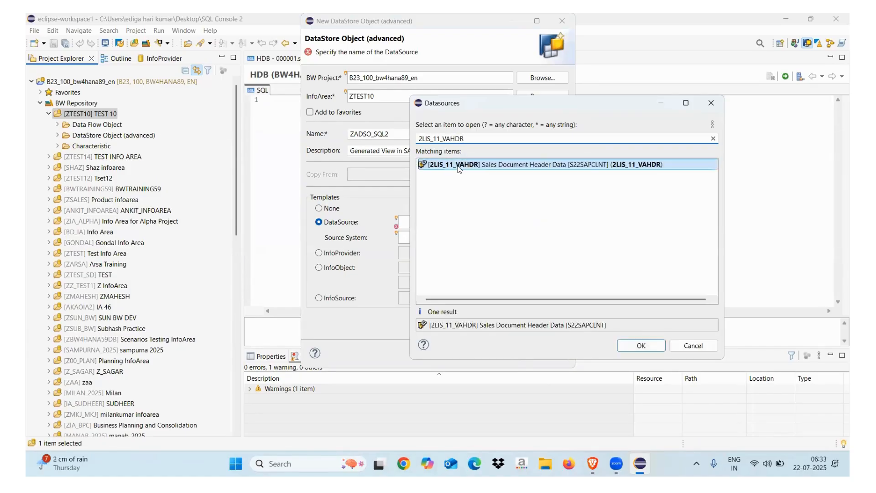
double_click(460, 165)
left_click(489, 354)
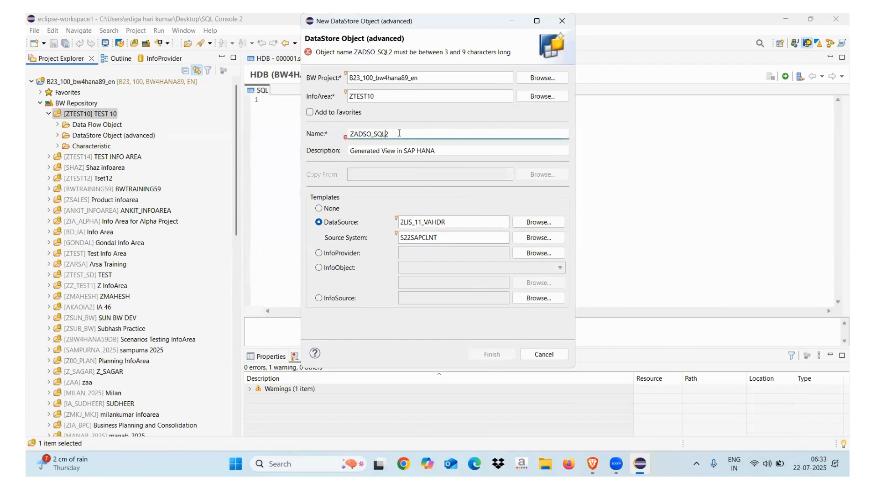
key("BackSpace")
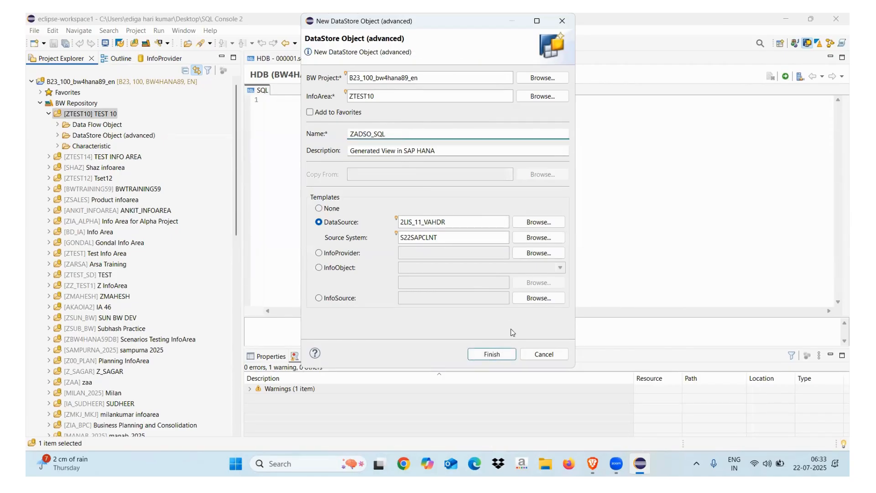
left_click(492, 355)
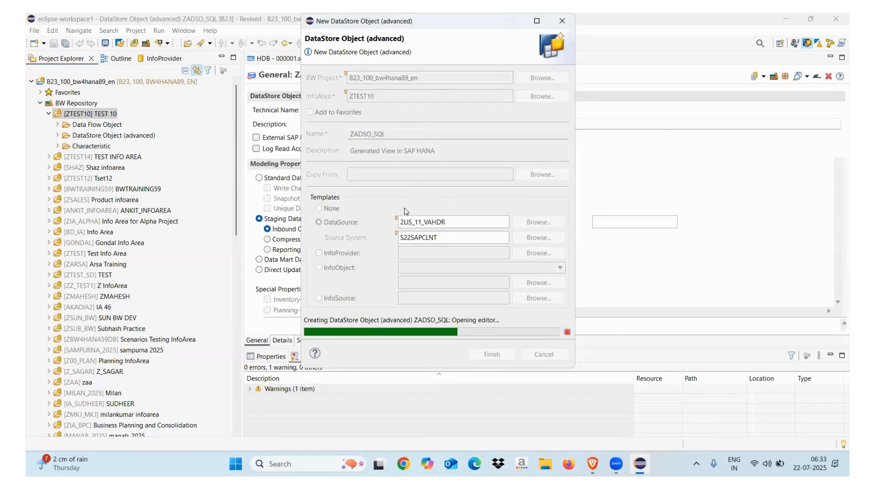
Step: Enable External SAP HANA View, select Standard DataStore Object, and show the Details field list
left_click(256, 138)
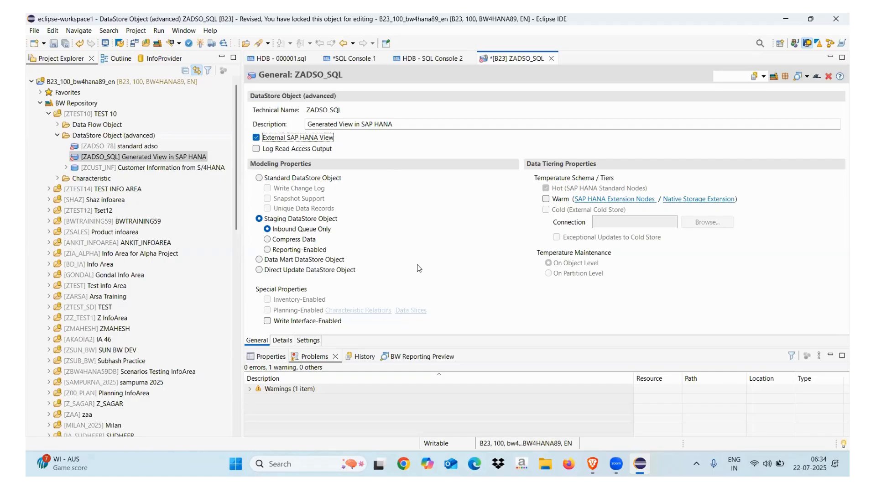
left_click(259, 178)
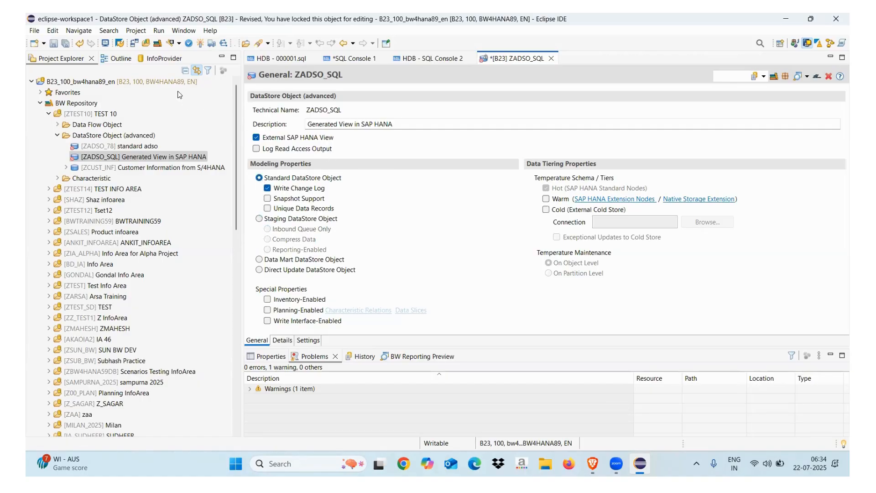
left_click(281, 342)
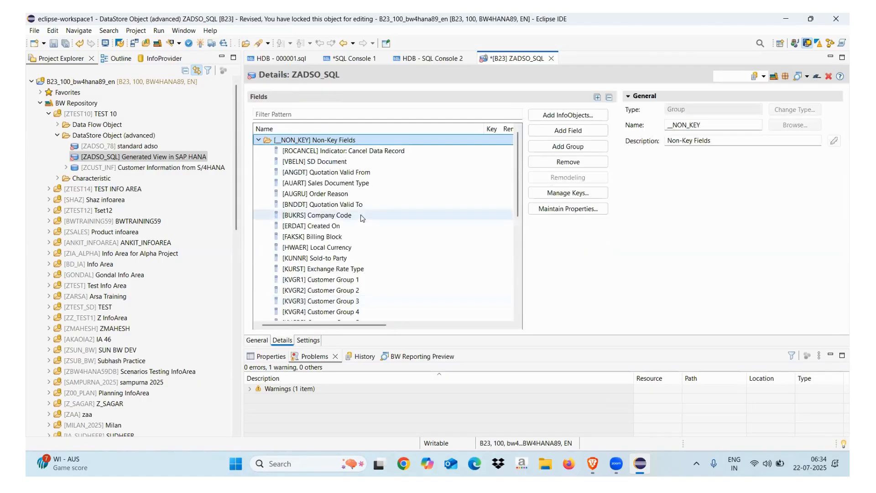
Step: Make VBELN (SD Document) the only key field of ZADSO_SQL and activate it
left_click(561, 194)
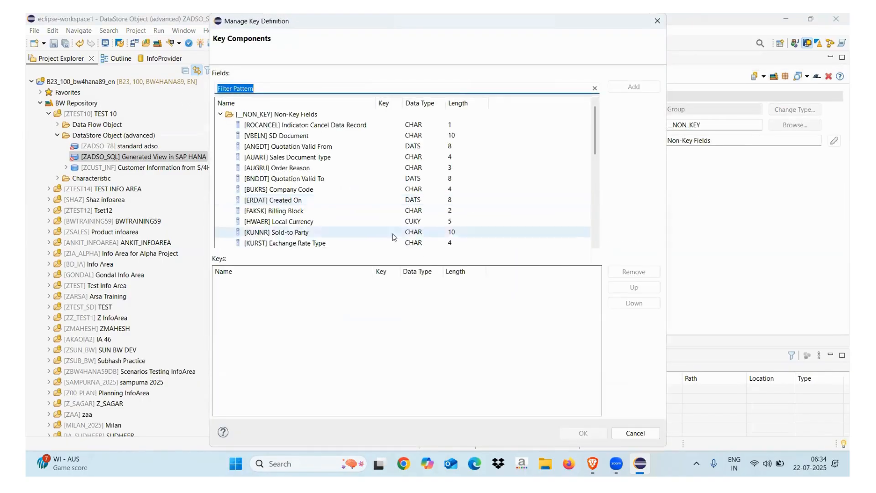
double_click(296, 136)
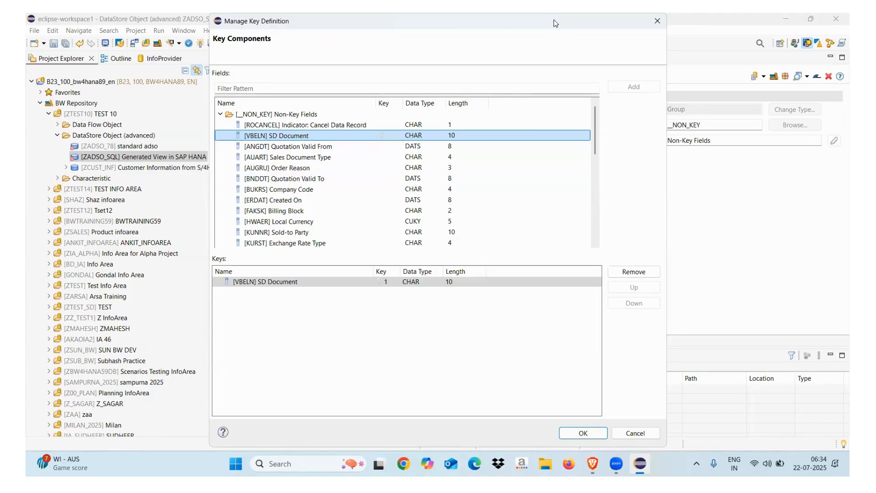
left_click_drag(555, 23, 489, 28)
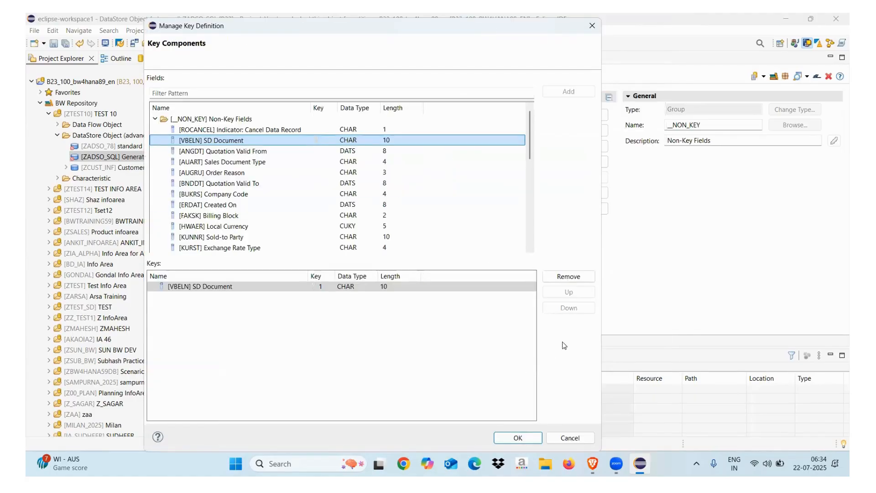
left_click(586, 290)
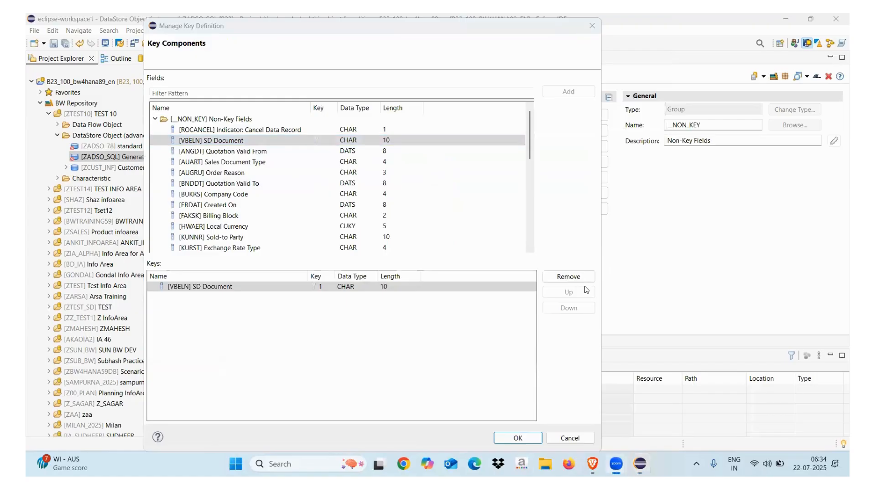
left_click(506, 438)
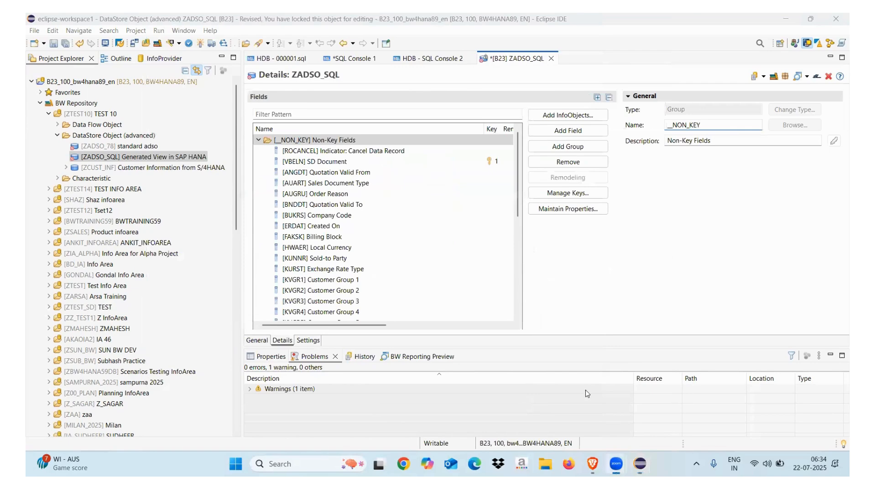
left_click(202, 43)
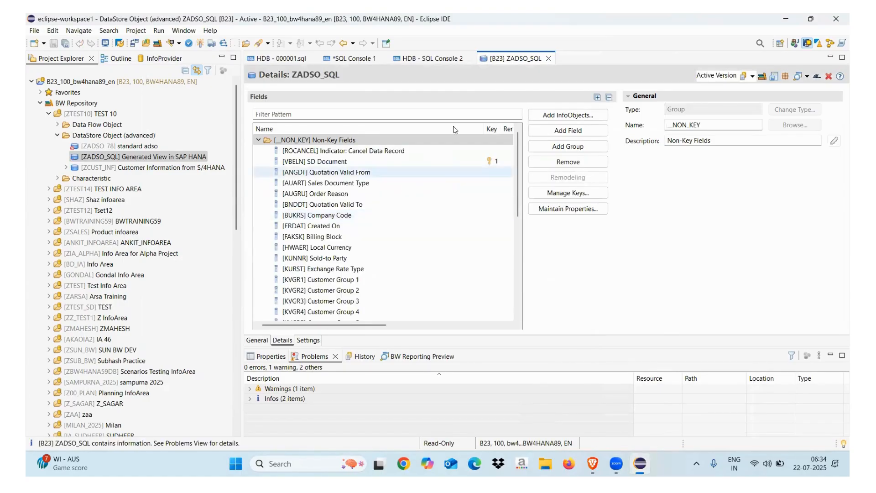
Step: Close the activated ZADSO_SQL editor and switch to the SAP HANA Modeler perspective
left_click(549, 59)
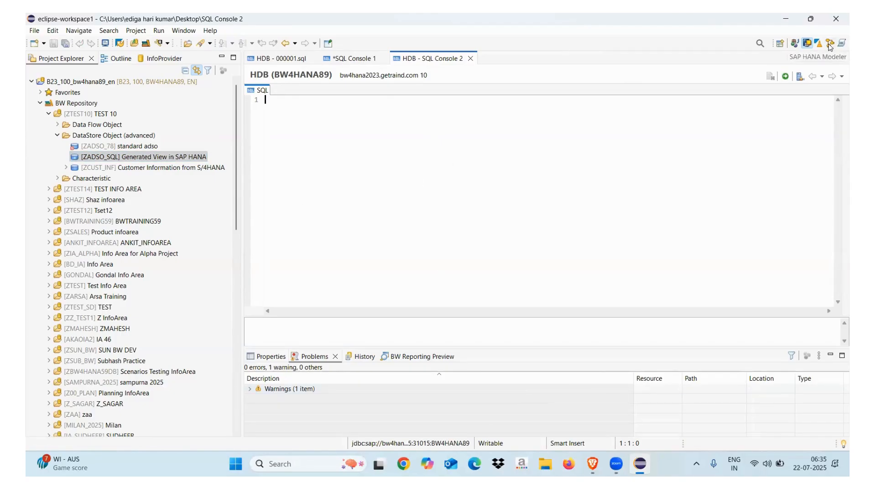
left_click(829, 44)
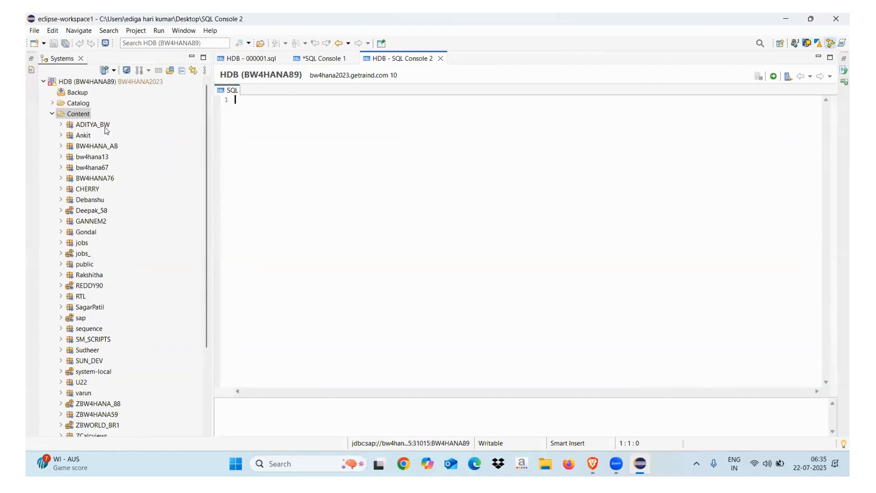
Step: Refresh the HDB Content folder's package list
left_click(56, 117)
left_click(53, 114)
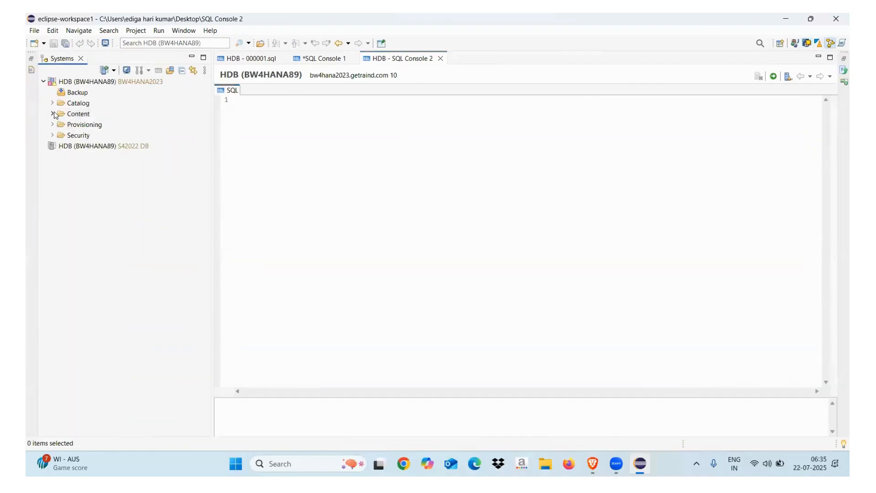
left_click(52, 114)
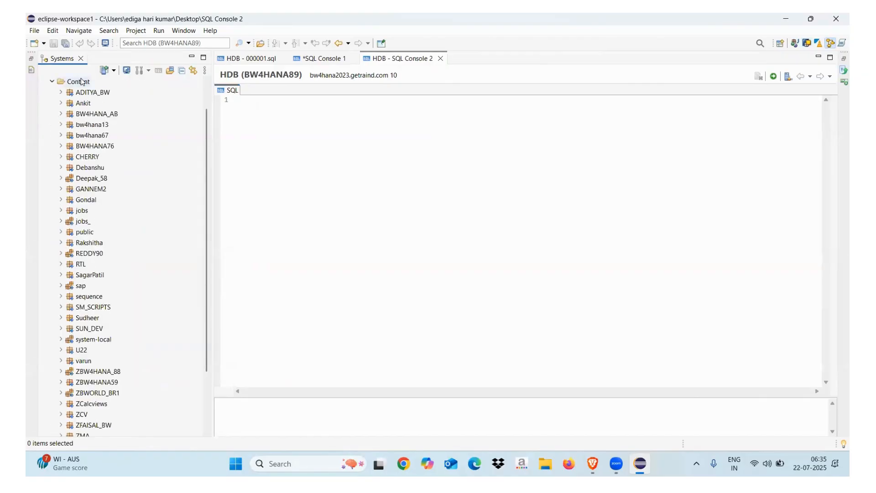
right_click(81, 81)
left_click(118, 114)
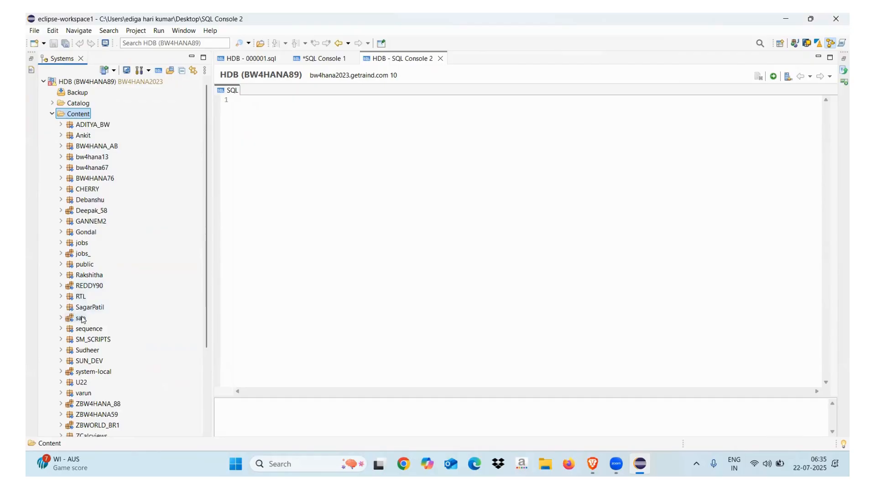
Step: Open the ZADSO_SQL view from system-local > bw > bw2hana > Calculation Views
left_click(62, 372)
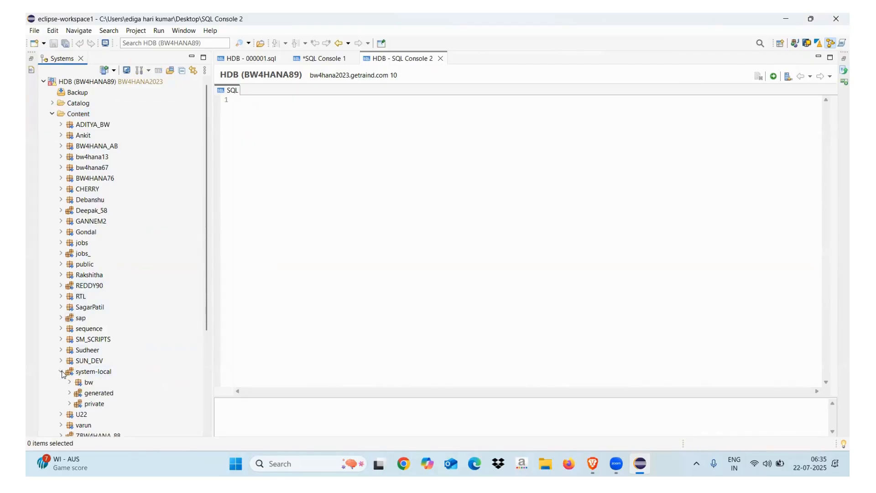
left_click(70, 382)
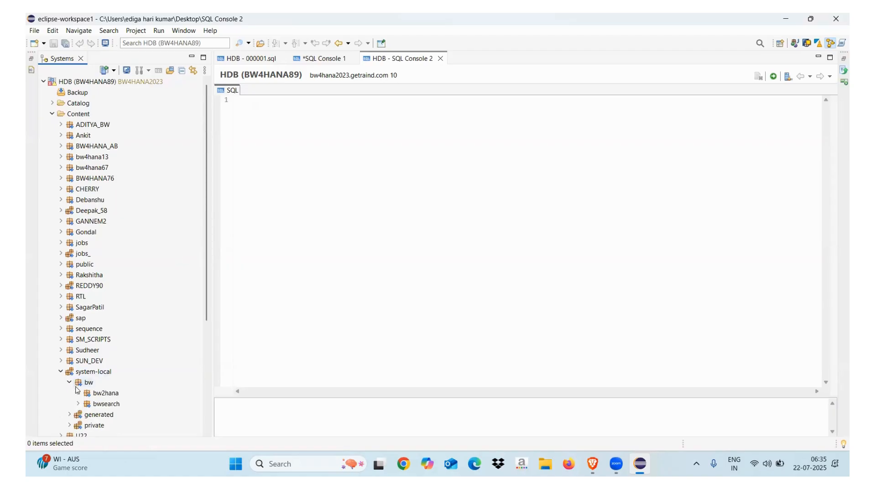
left_click(78, 392)
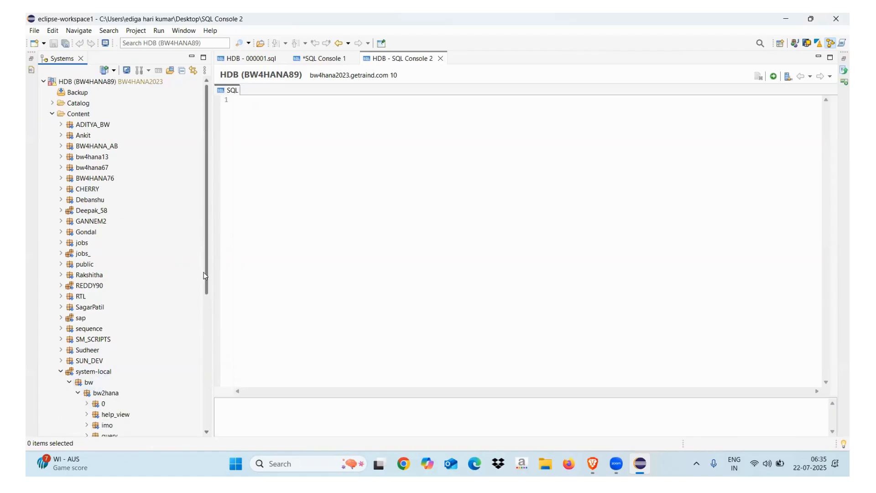
left_click_drag(206, 274, 201, 376)
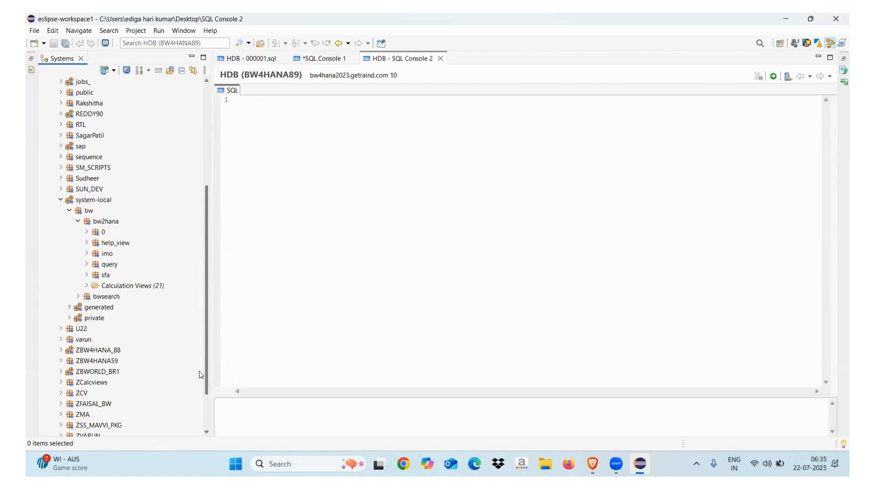
left_click(86, 285)
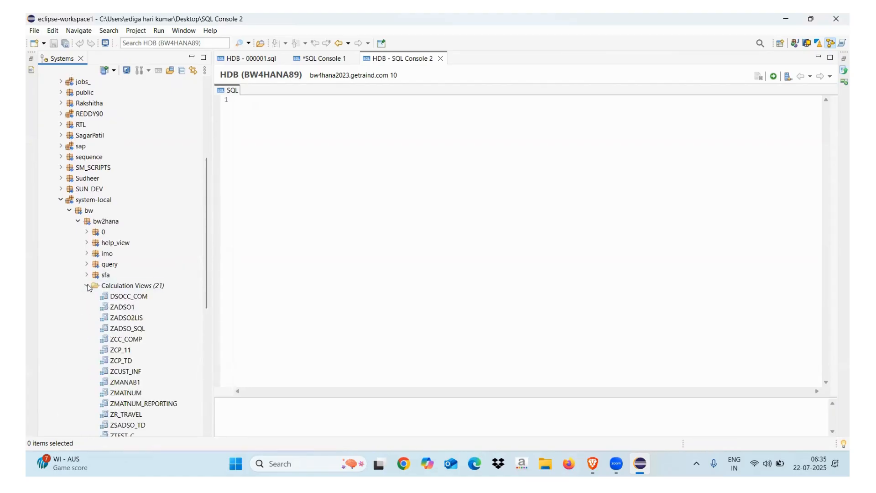
left_click(135, 332)
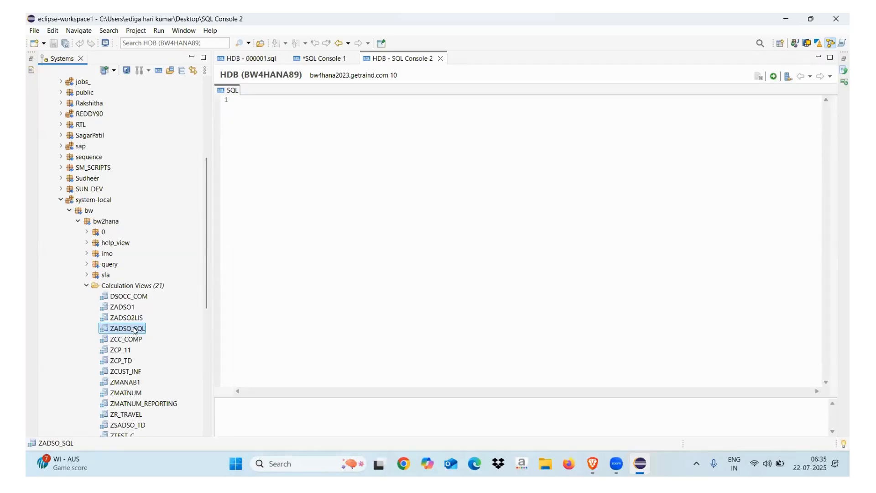
double_click(134, 328)
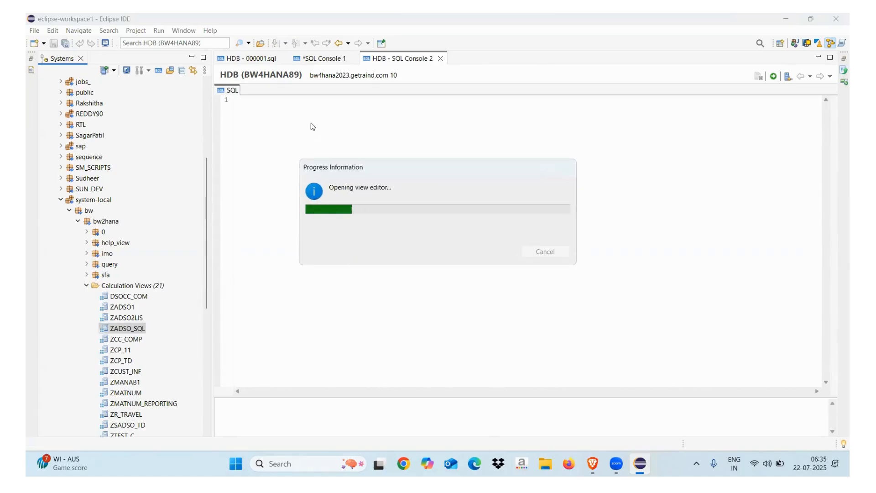
Step: Open the ZADSO_SQL calculation view and widen its scenario diagram to reveal all nodes
double_click(120, 332)
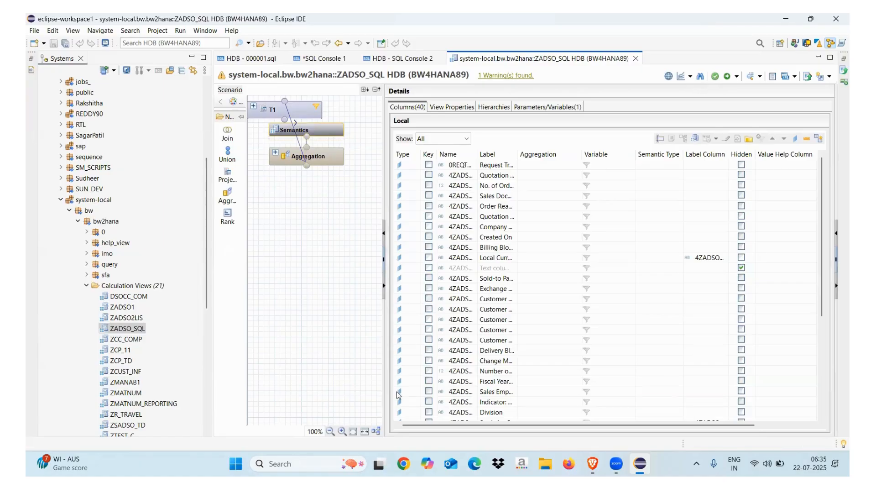
left_click(389, 405)
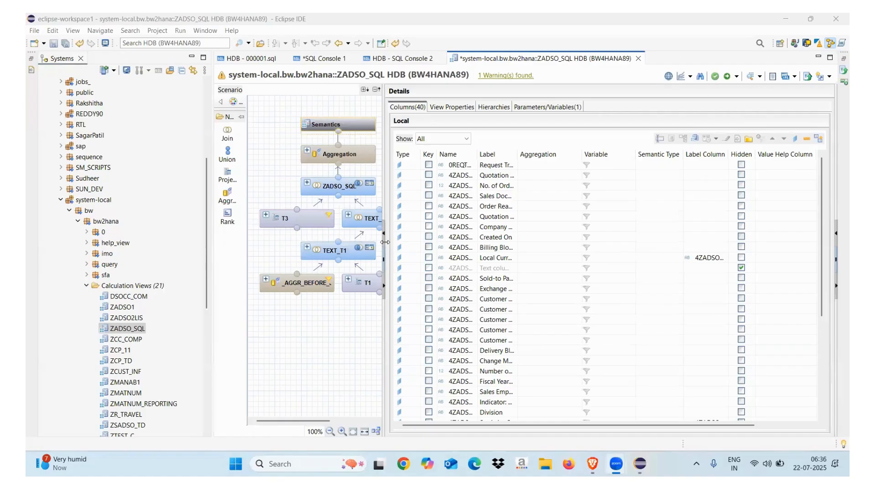
left_click_drag(385, 242, 416, 244)
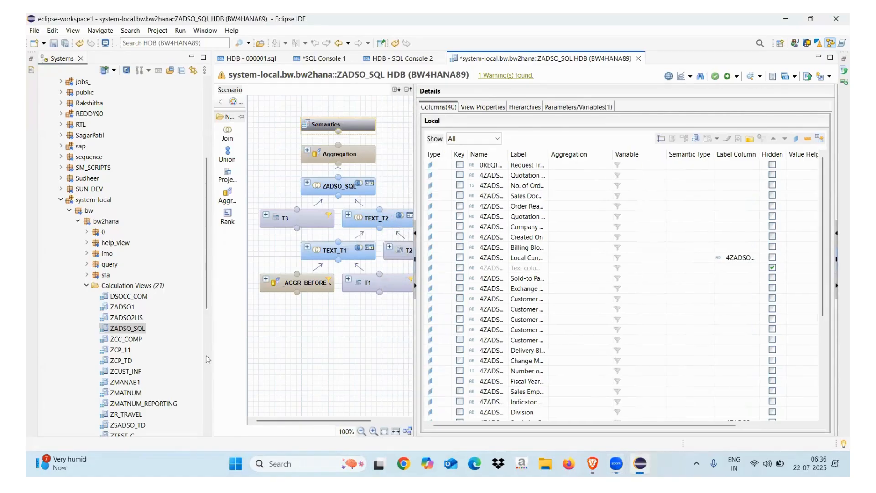
left_click(136, 331)
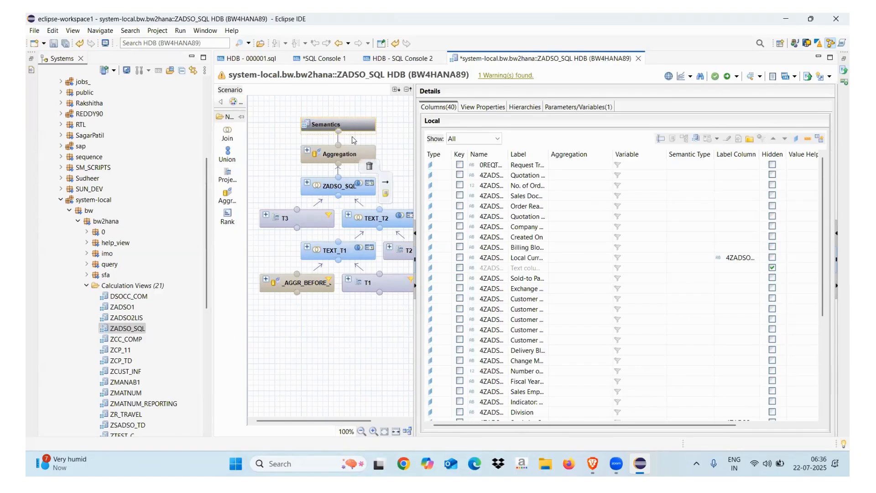
mouse_move(356, 126)
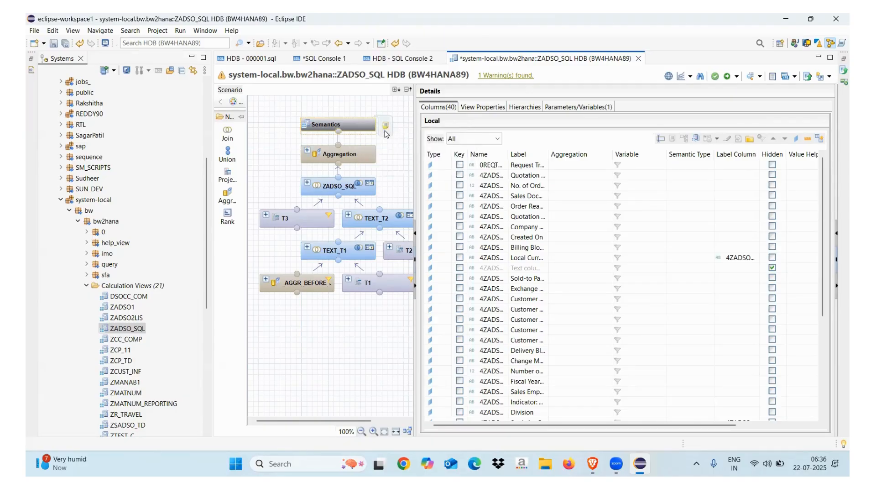
Step: Preview ZADSO_SQL output with keydate 20250722, check Raw Data, and dismiss the privilege error
mouse_move(385, 131)
left_click(382, 158)
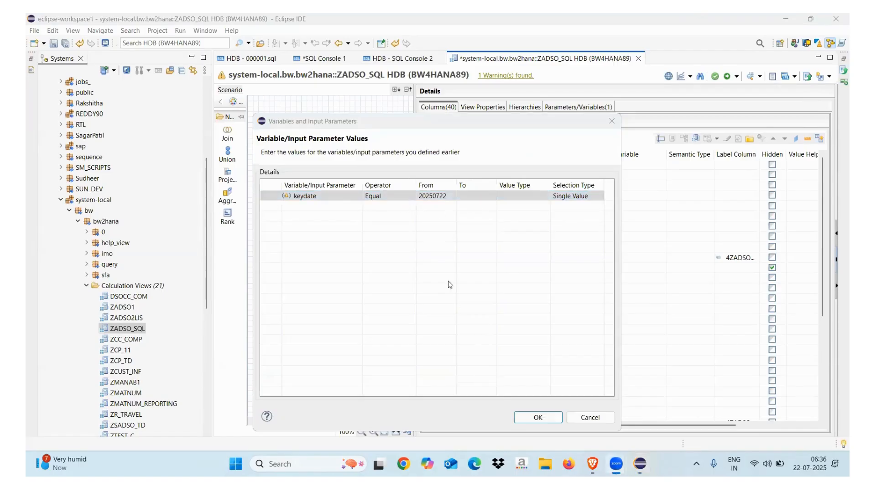
left_click_drag(464, 121, 413, 64)
left_click(490, 360)
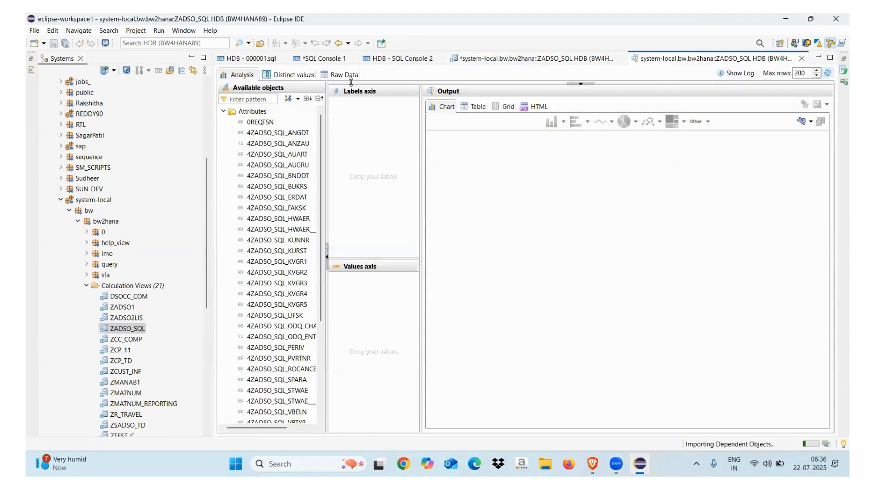
left_click(349, 78)
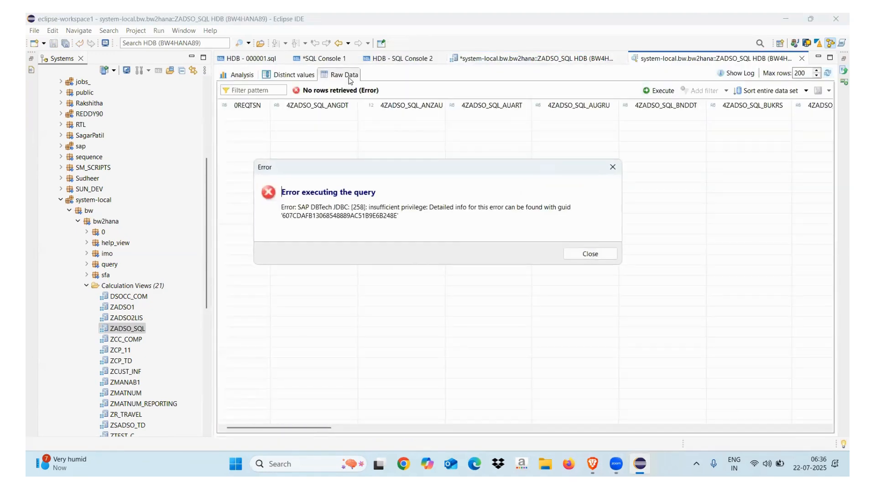
left_click(589, 254)
left_click(244, 77)
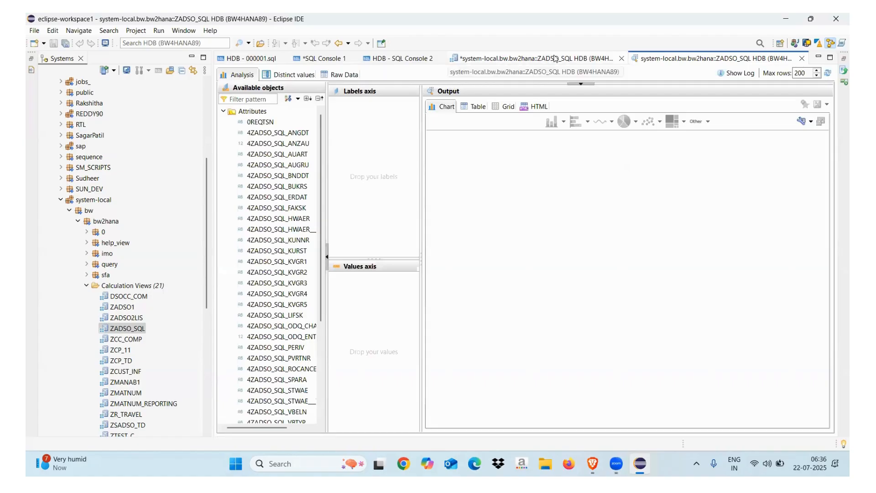
Step: Set the view's Apply Privileges property to Classical Analytic Privileges
left_click(800, 59)
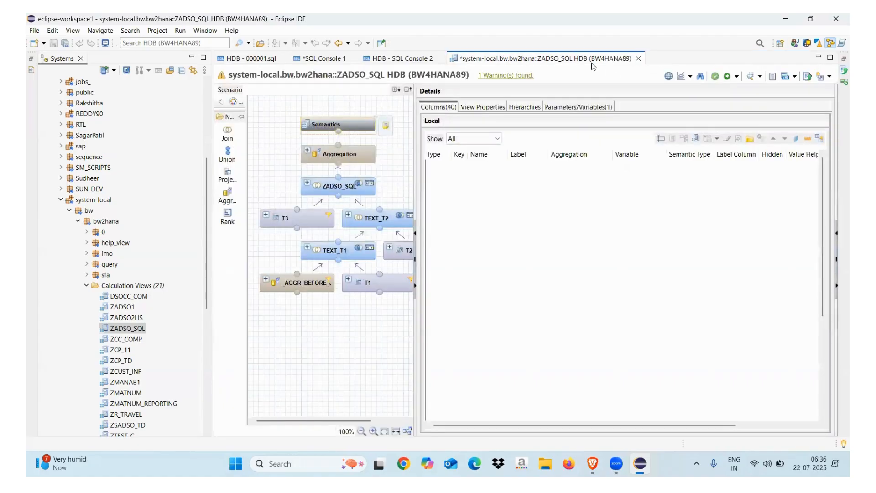
left_click(477, 109)
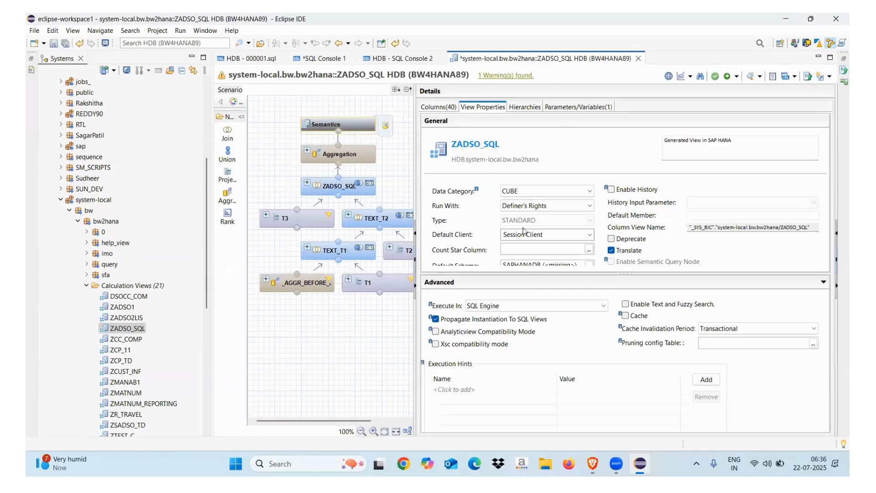
left_click_drag(535, 273, 536, 322)
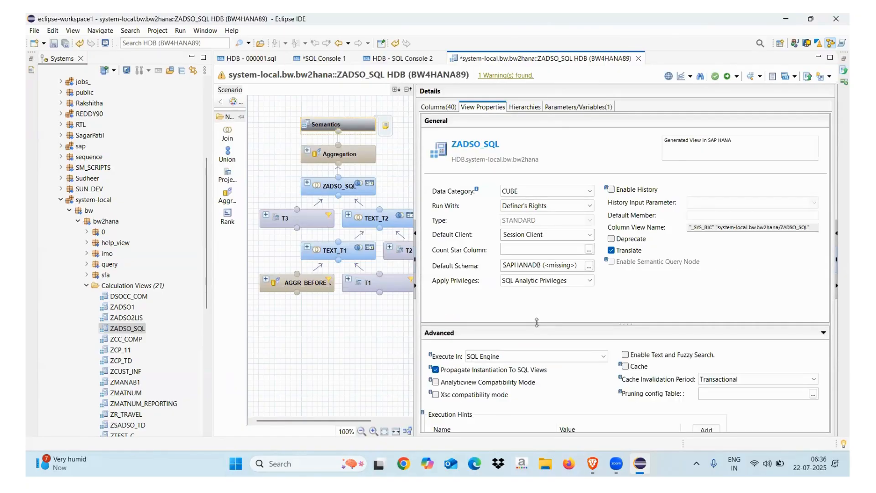
left_click(541, 277)
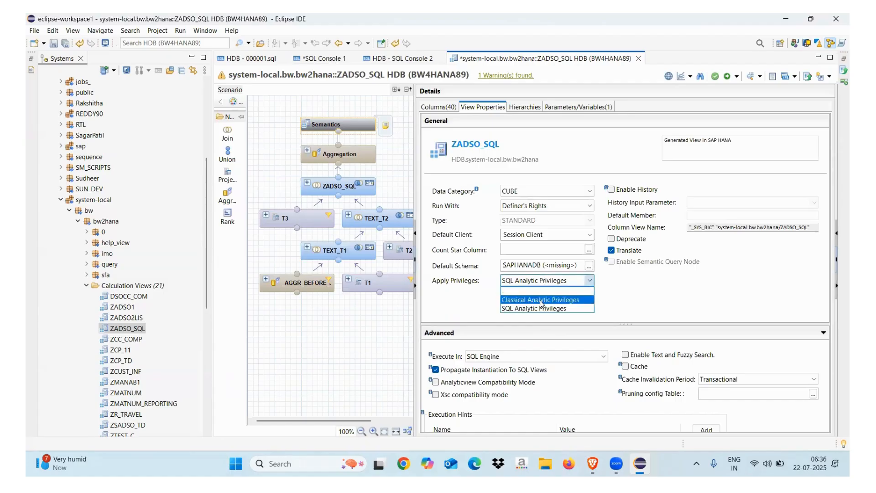
left_click(542, 294)
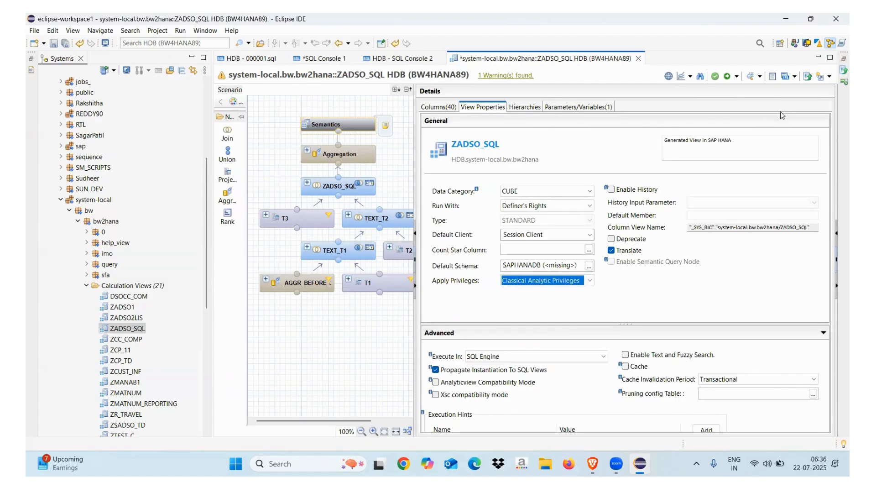
Step: Save and activate ZADSO_SQL, then start a new data preview from the Semantics node
left_click(736, 77)
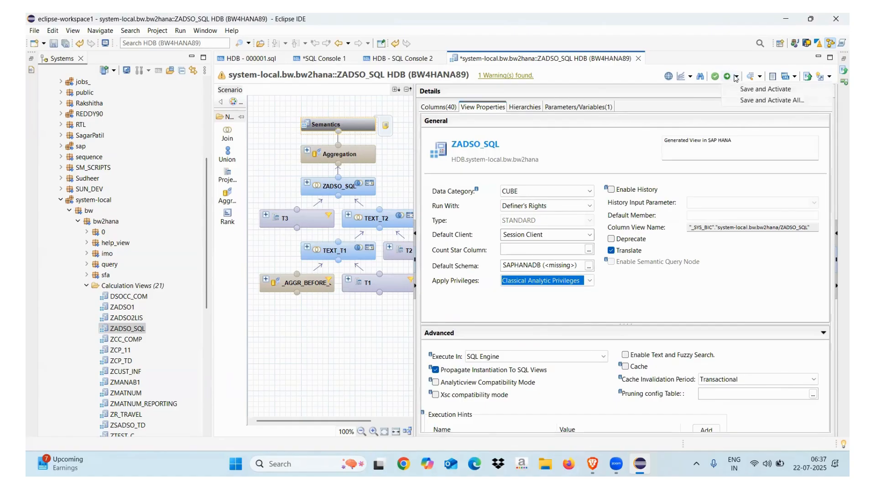
left_click(747, 89)
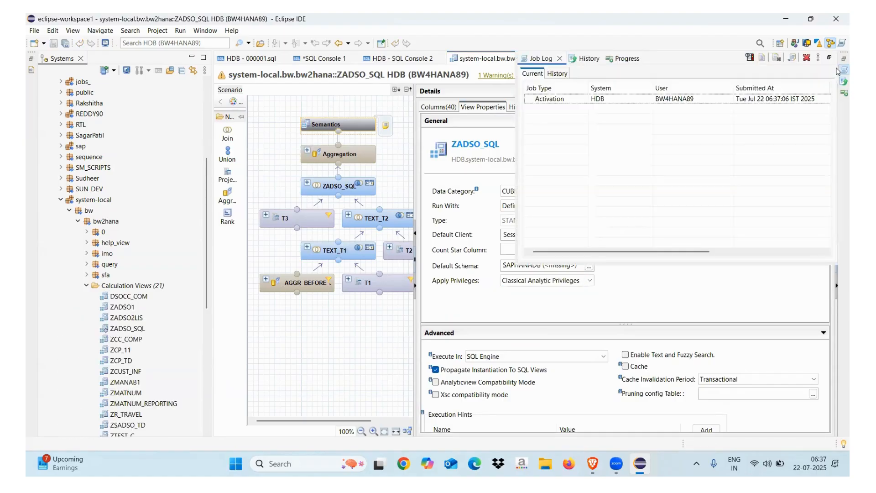
left_click(560, 59)
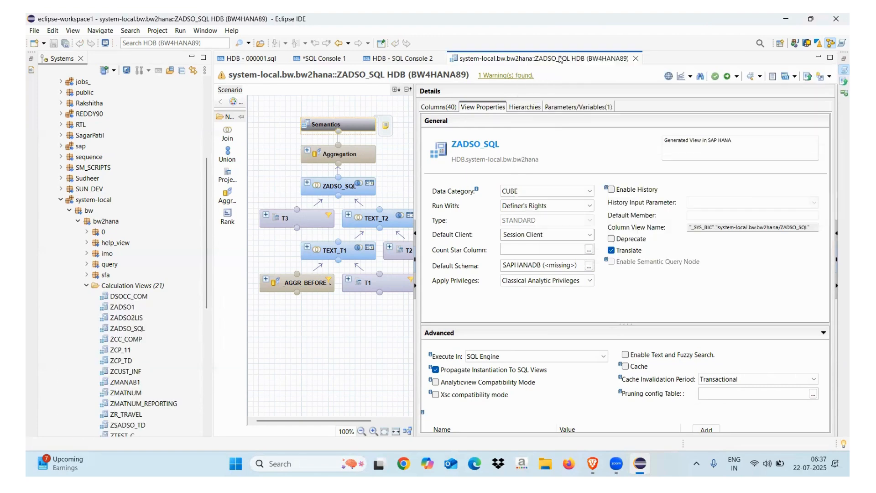
right_click(352, 124)
left_click(379, 133)
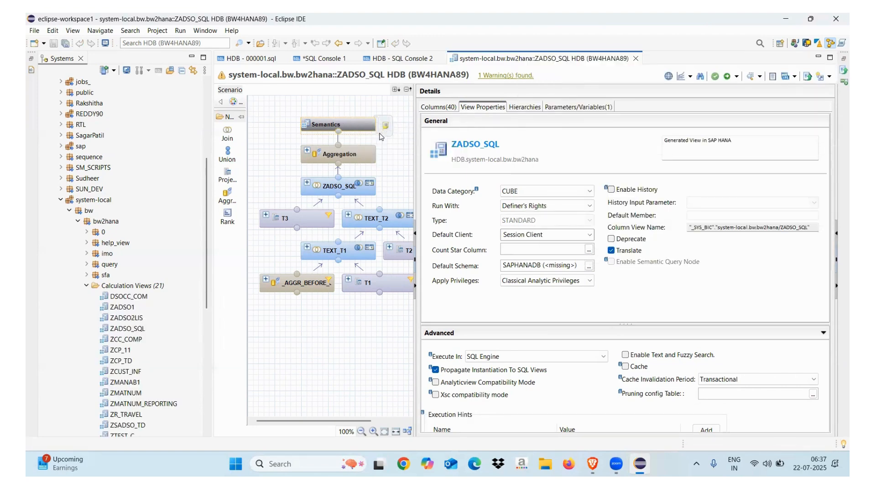
Step: Check the preview's raw data, then explore ZADSO_SQL's data flow in BW Modeling
left_click(345, 75)
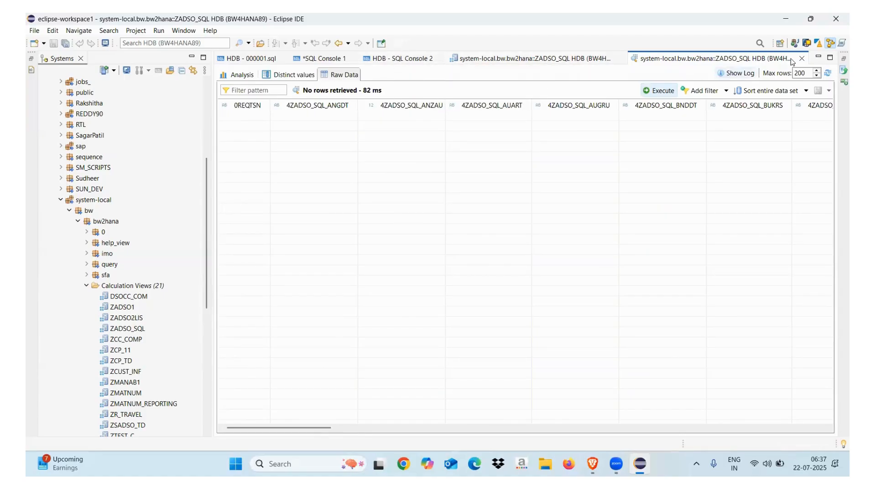
left_click(807, 43)
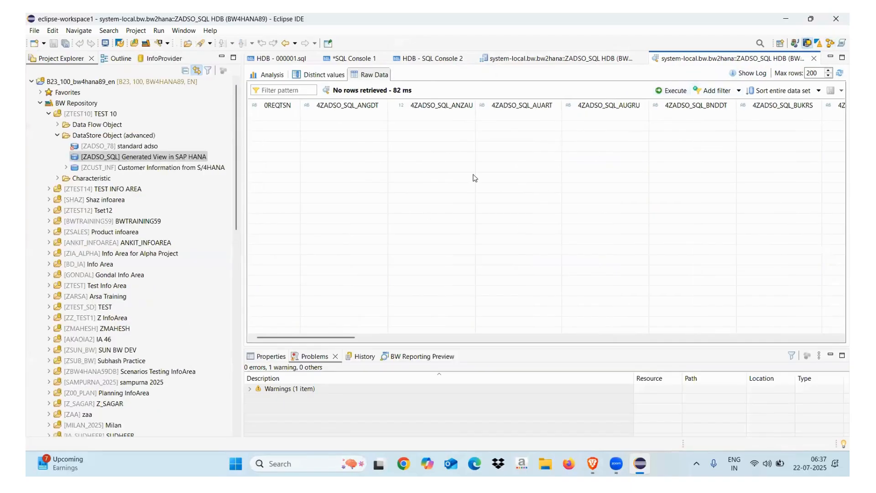
left_click(91, 158)
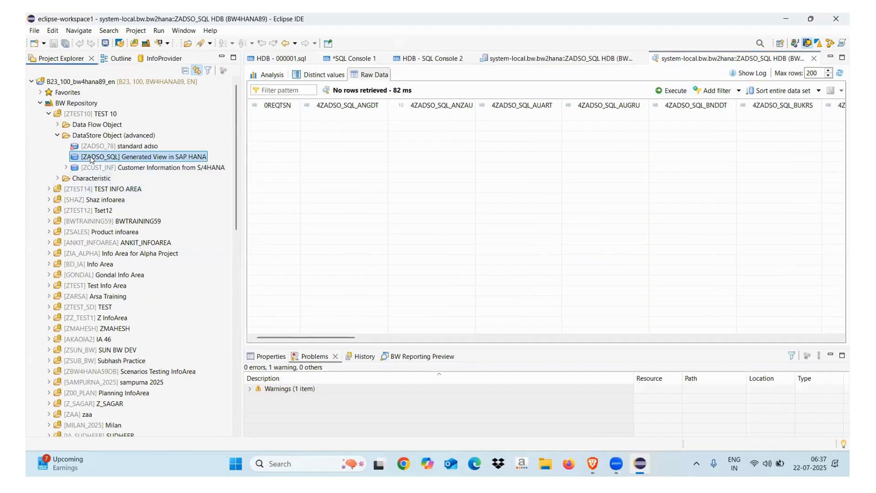
right_click(90, 158)
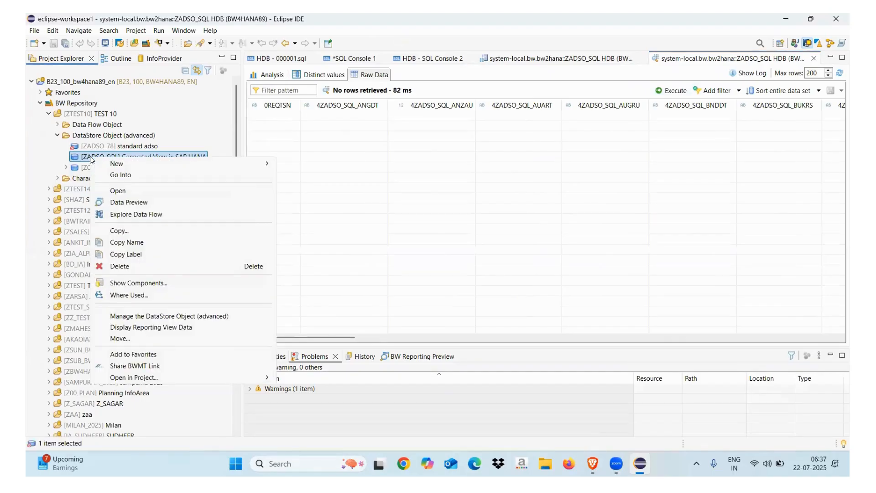
left_click(133, 214)
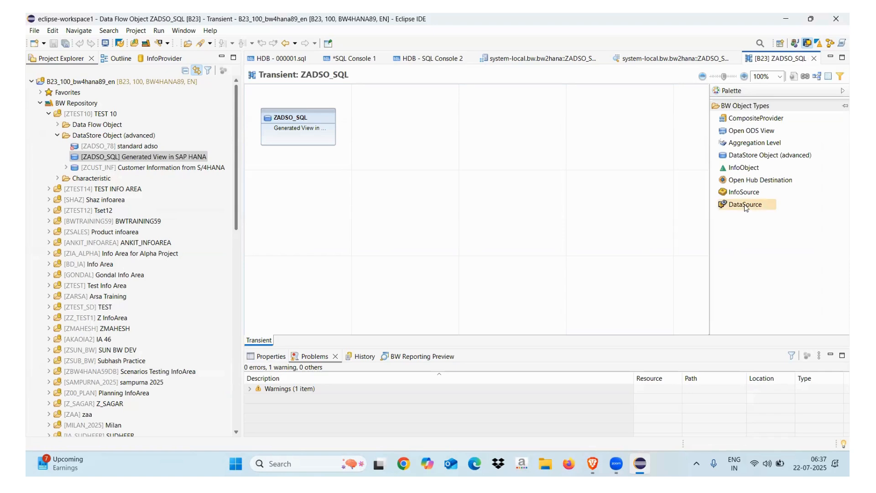
Step: Add a new DataSource node below ZADSO_SQL and fill it with 2LIS_11_VAHDR
left_click(299, 216)
key("Return")
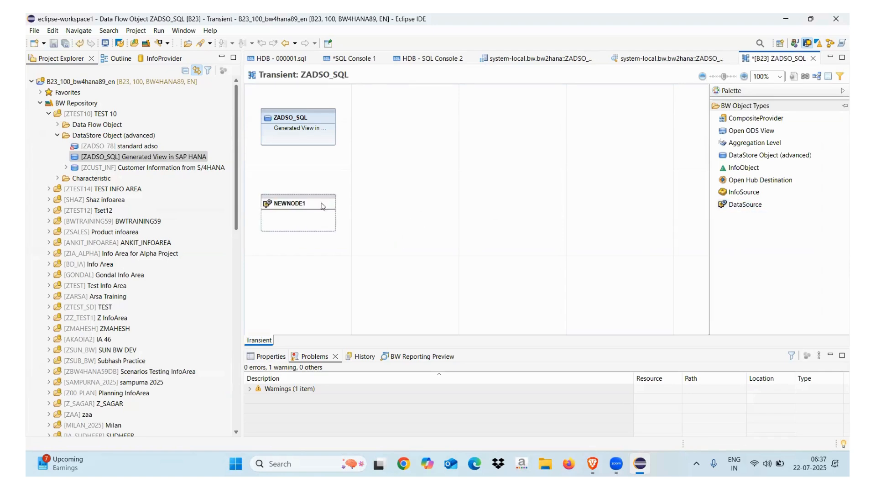
right_click(310, 203)
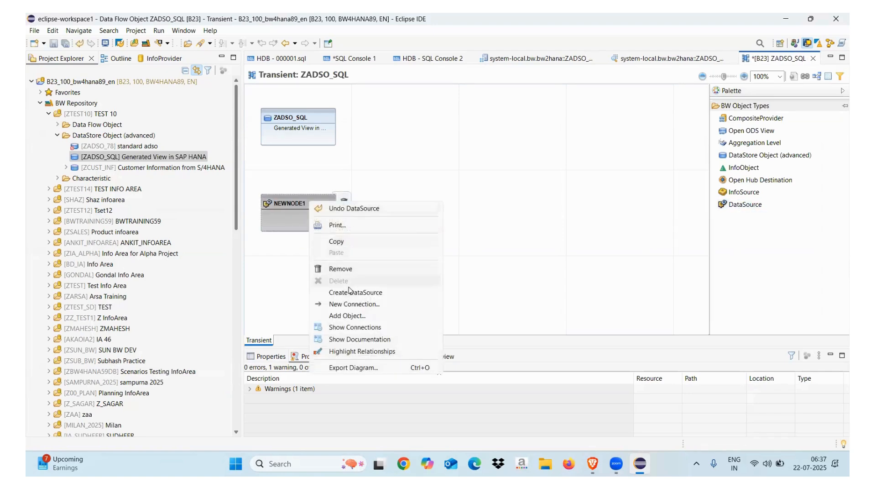
left_click(349, 316)
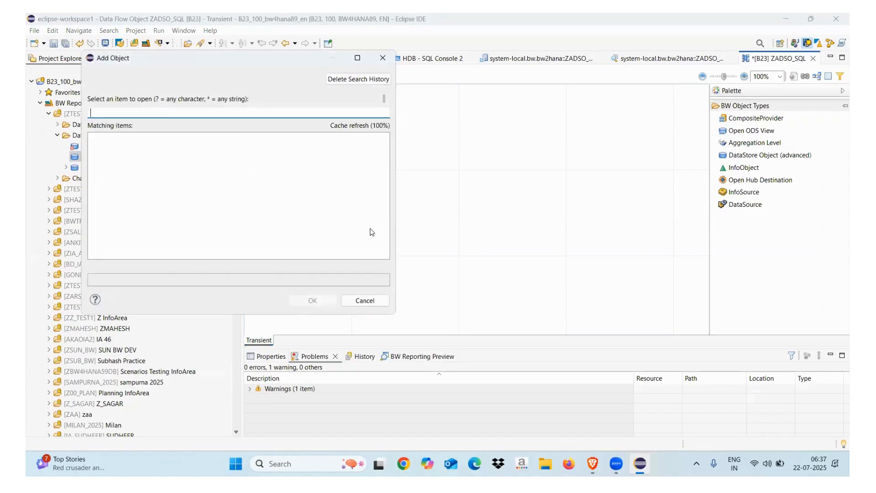
type("2lIS_")
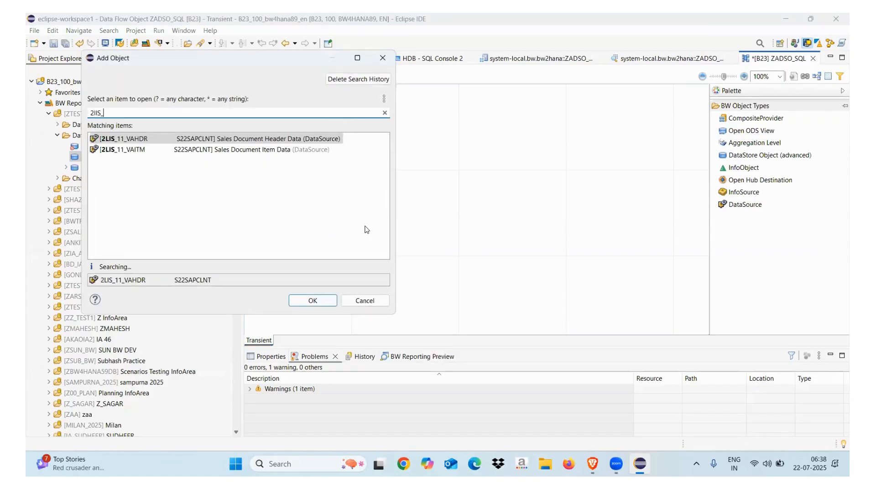
type("11_VAHDR")
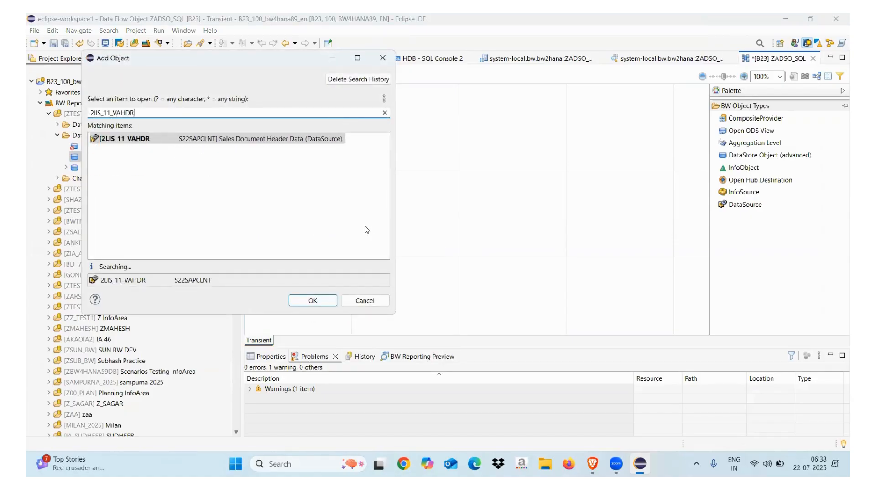
left_click(130, 142)
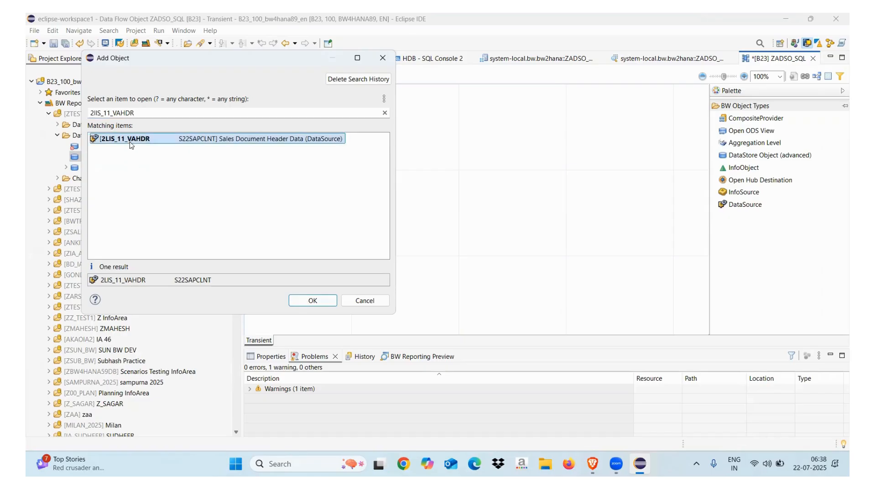
left_click(298, 299)
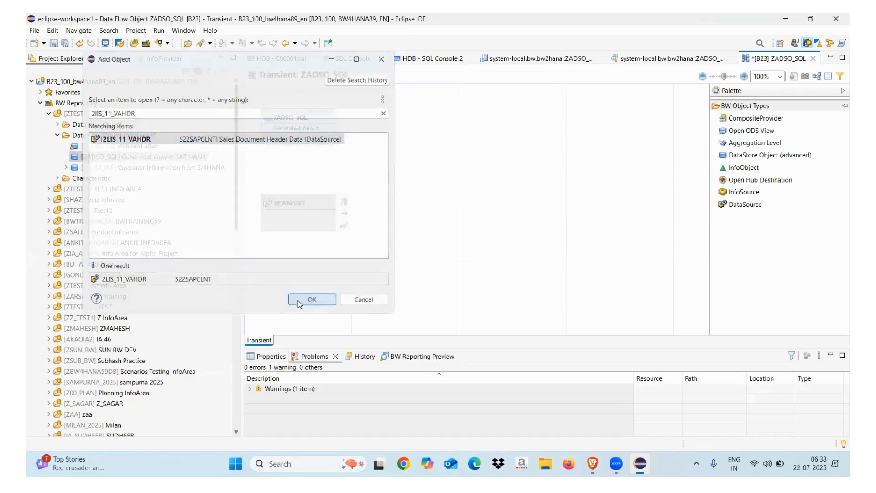
Step: Connect 2LIS_11_VAHDR to ZADSO_SQL and start a transformation between them
left_click_drag(300, 201, 299, 132)
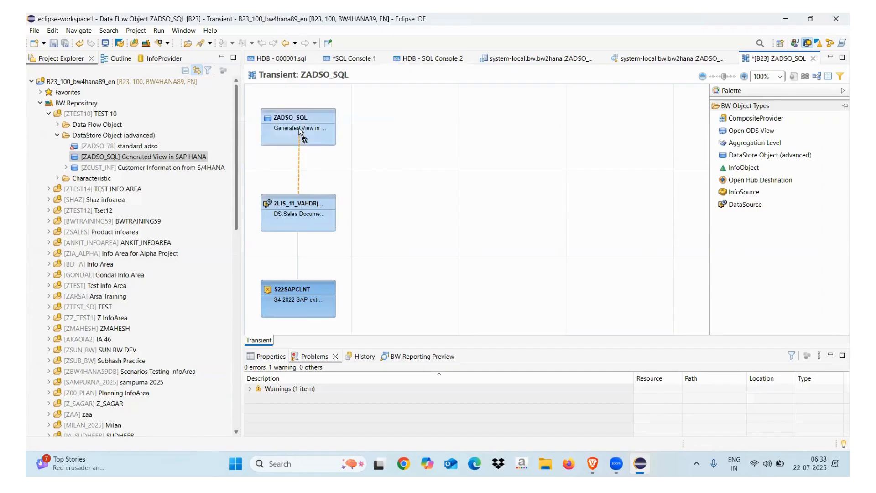
left_click(279, 140)
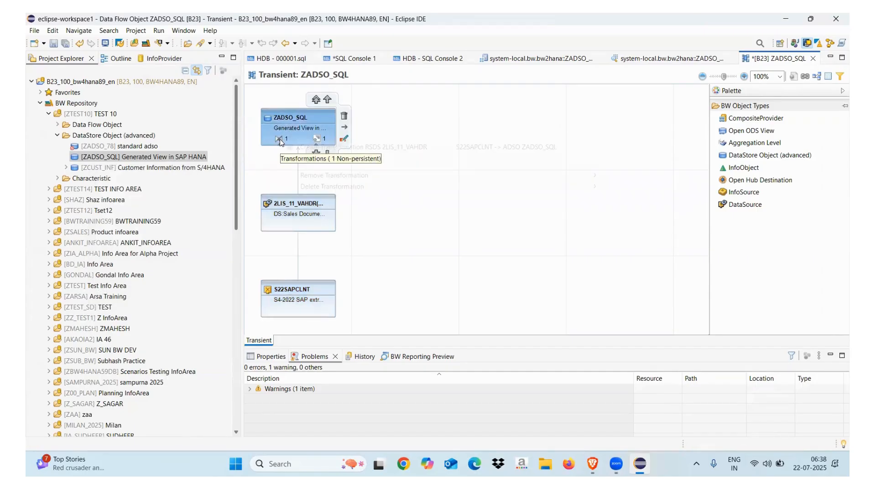
left_click(303, 146)
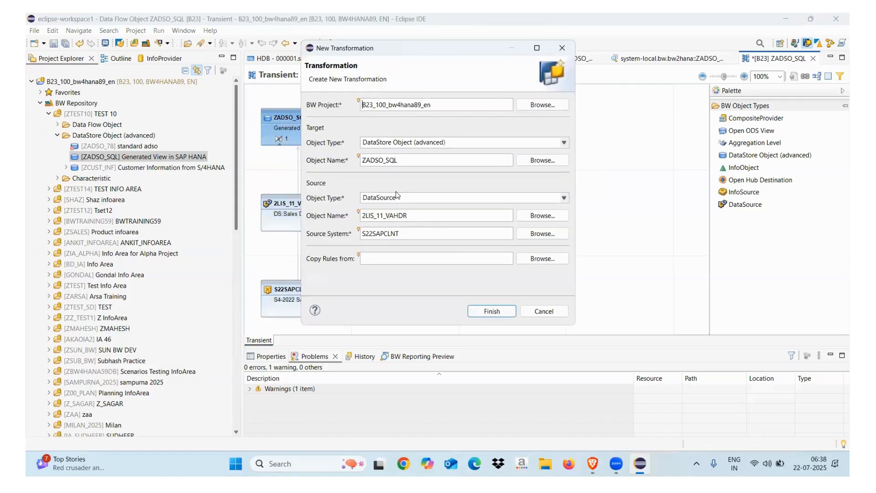
Step: Create and activate the 2LIS_11_VAHDR-to-ZADSO_SQL transformation after checking its rules, then return to the data flow
left_click(493, 315)
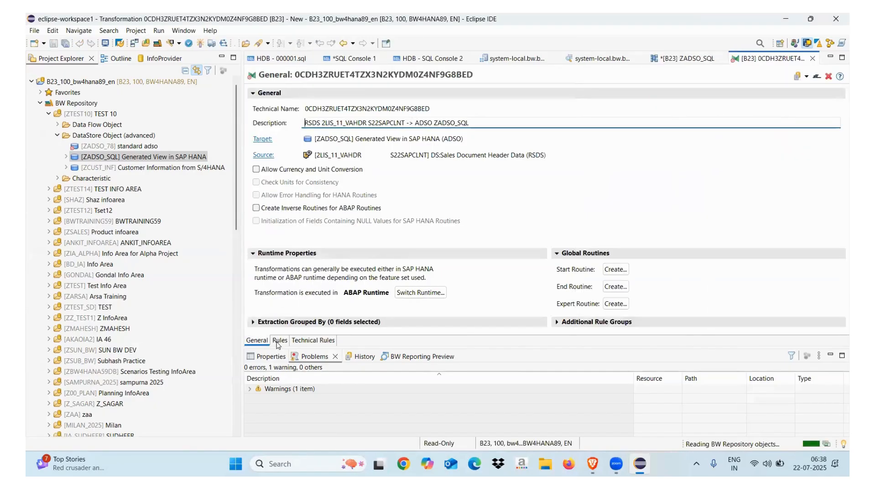
left_click(279, 341)
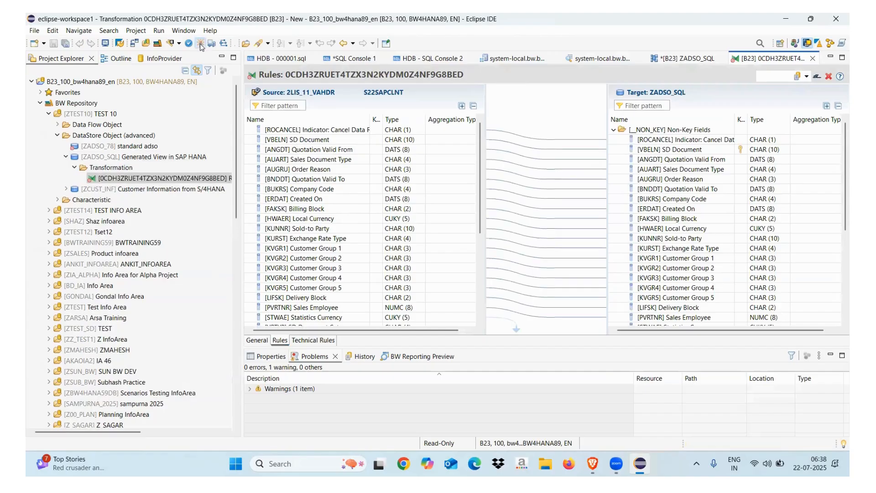
left_click(200, 43)
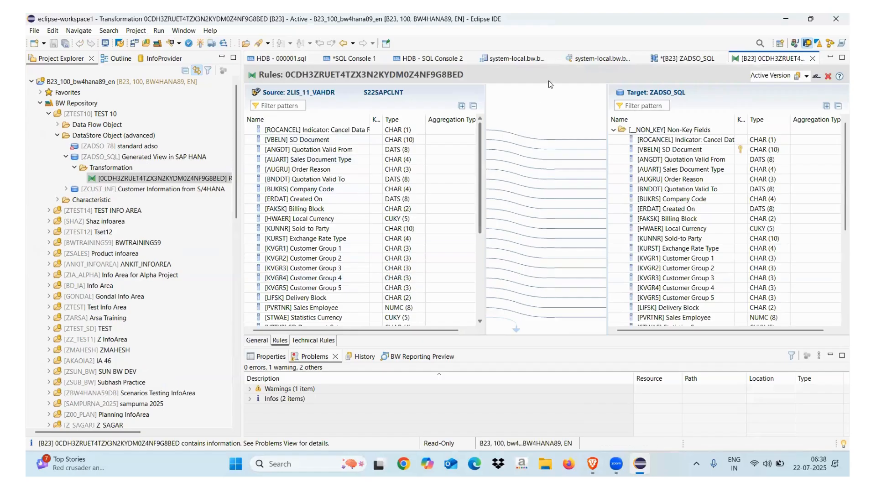
left_click(674, 54)
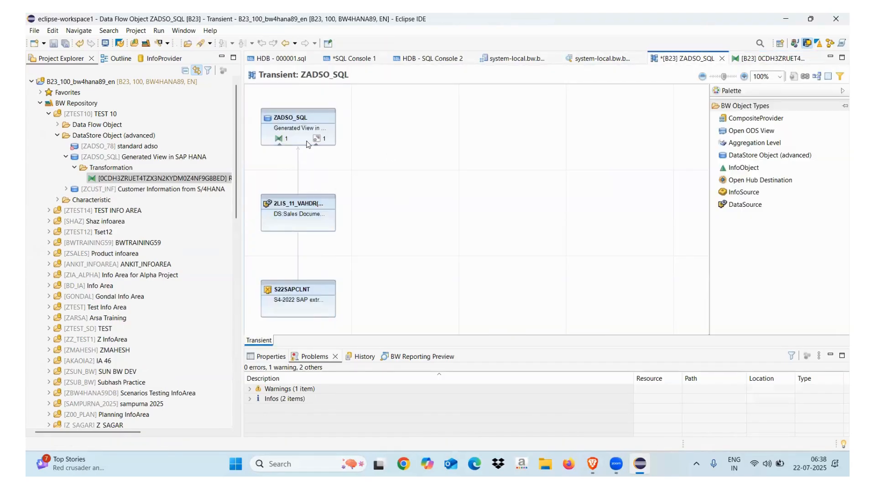
Step: Create and activate a data transfer process from 2LIS_11_VAHDR into ZADSO_SQL
left_click(317, 140)
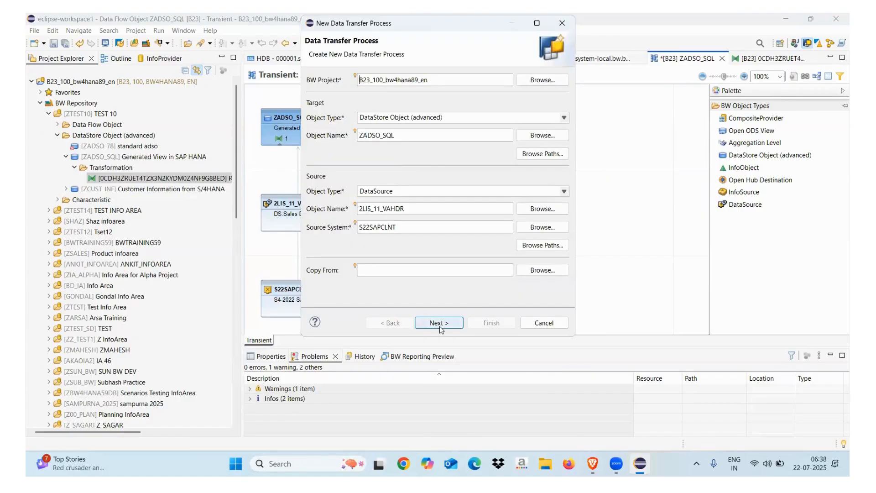
left_click(439, 322)
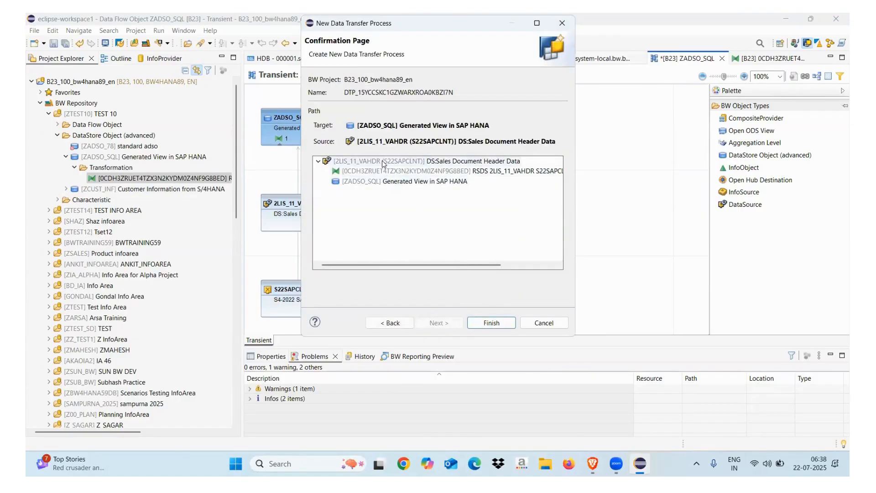
left_click(492, 322)
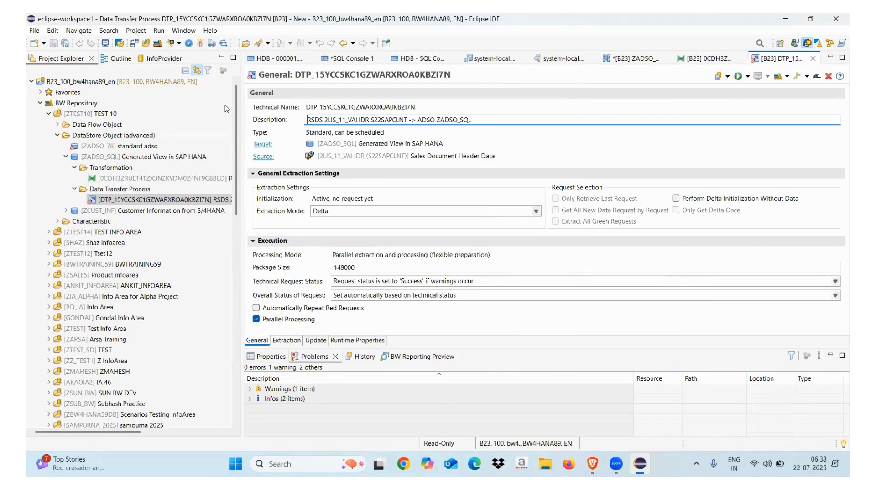
left_click(201, 44)
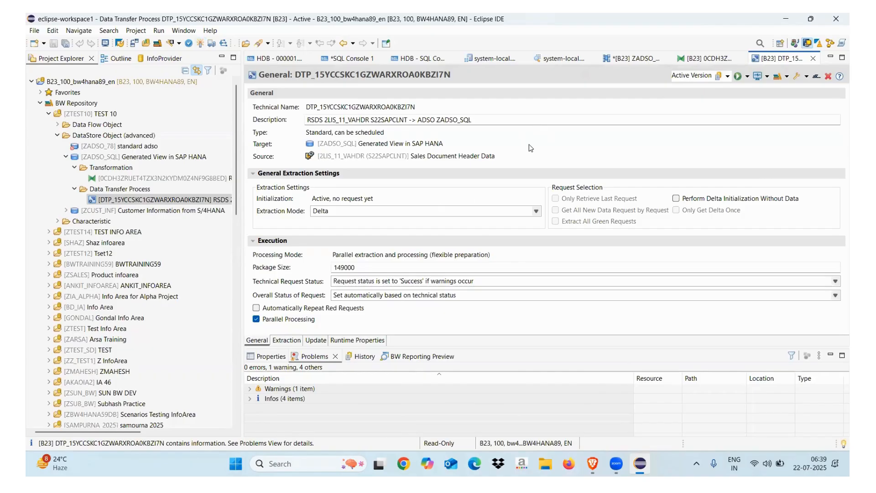
Step: Execute the DTP in the background, confirm the load, and return to the data flow
left_click(746, 77)
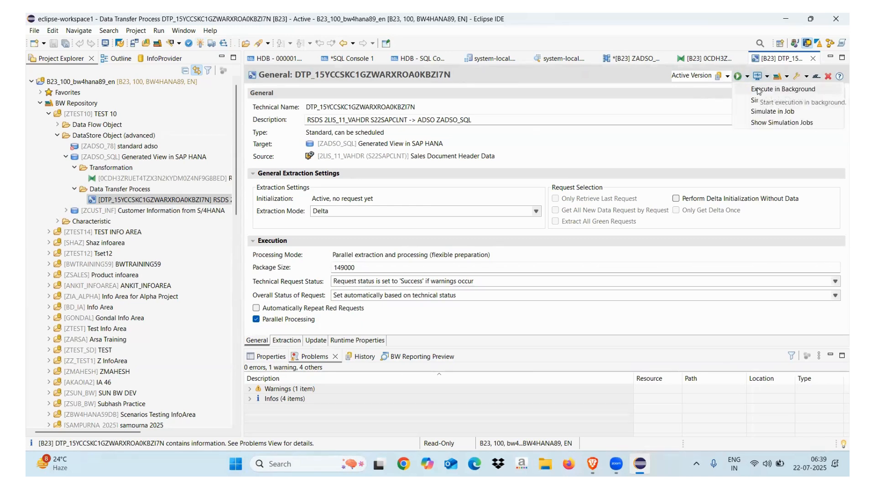
left_click(759, 89)
left_click(374, 243)
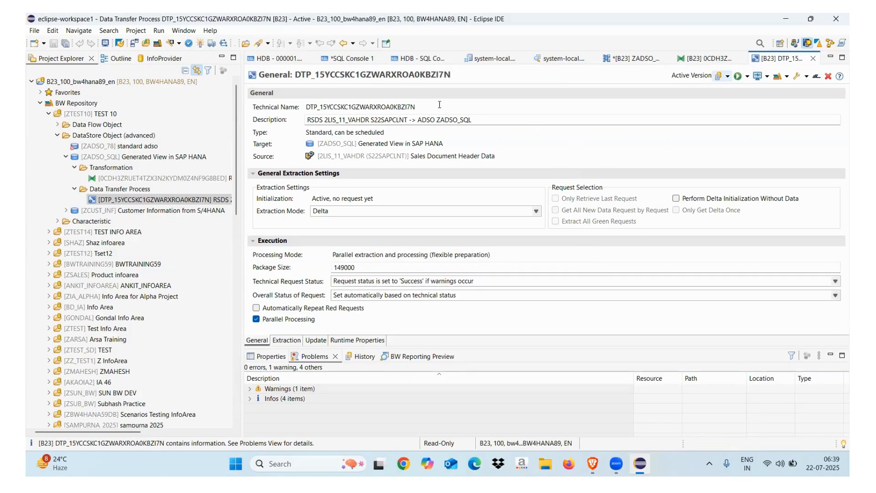
left_click(643, 60)
Step: Launch SAP GUI for the BW project and open request management (rsm) for ZADSO_SQL
left_click(120, 42)
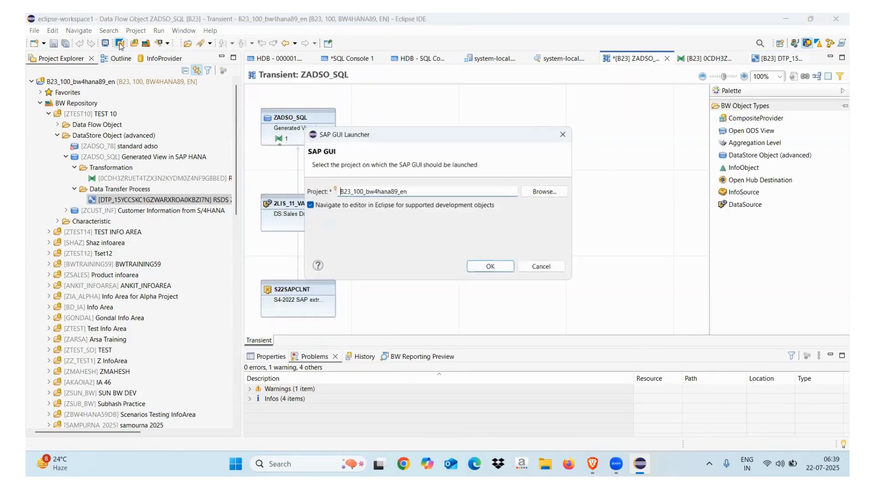
left_click(491, 268)
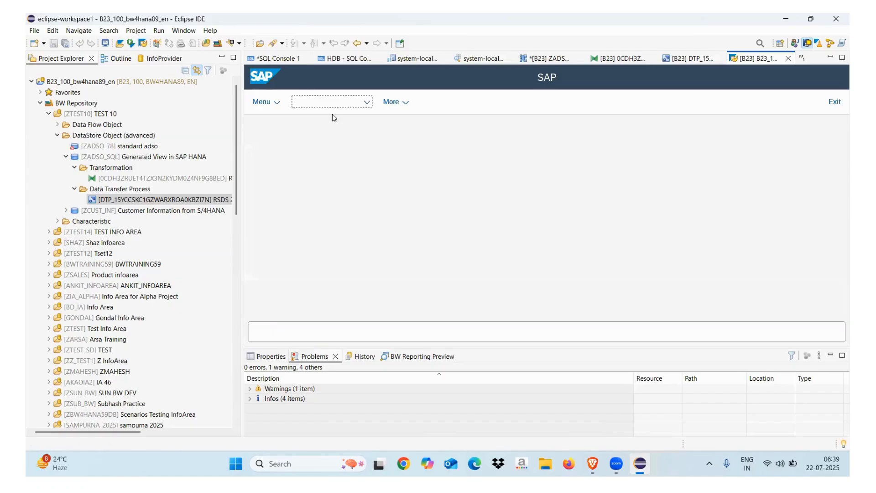
type("rsmng")
key("Return")
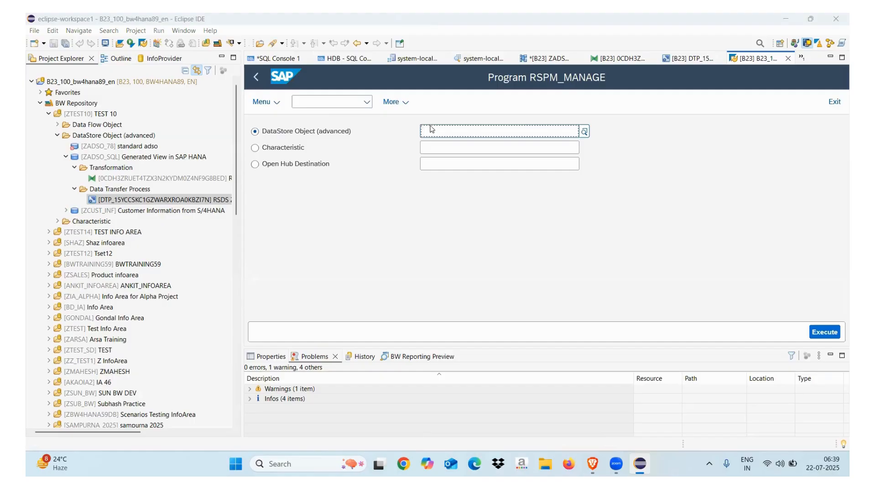
type("ZADSO_")
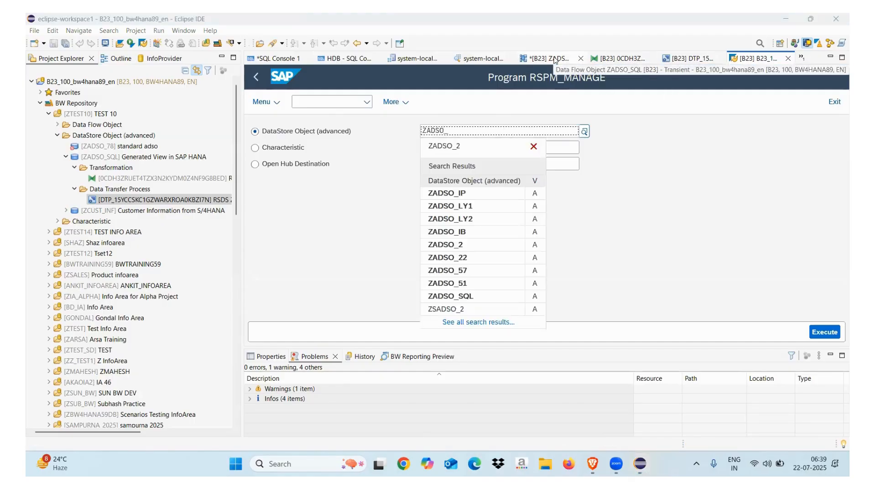
type("SQL")
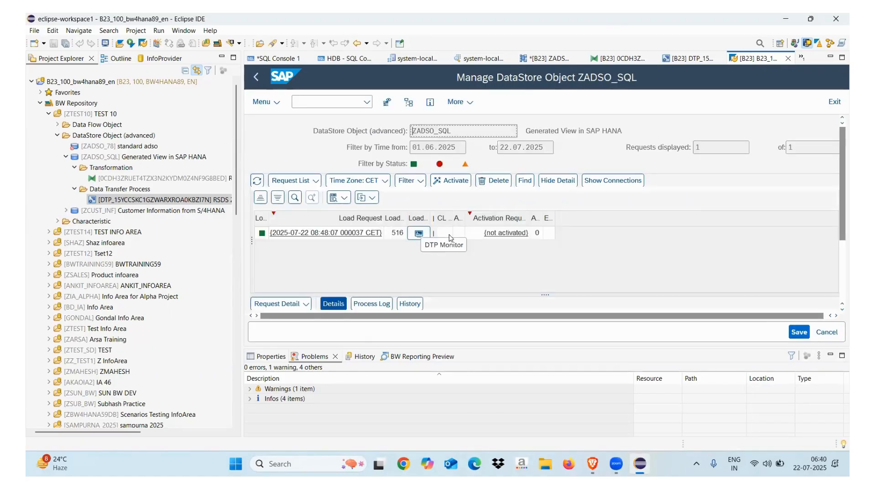
Step: Activate ZADSO_SQL's 516-record load request, then go to the raw data preview
left_click(445, 236)
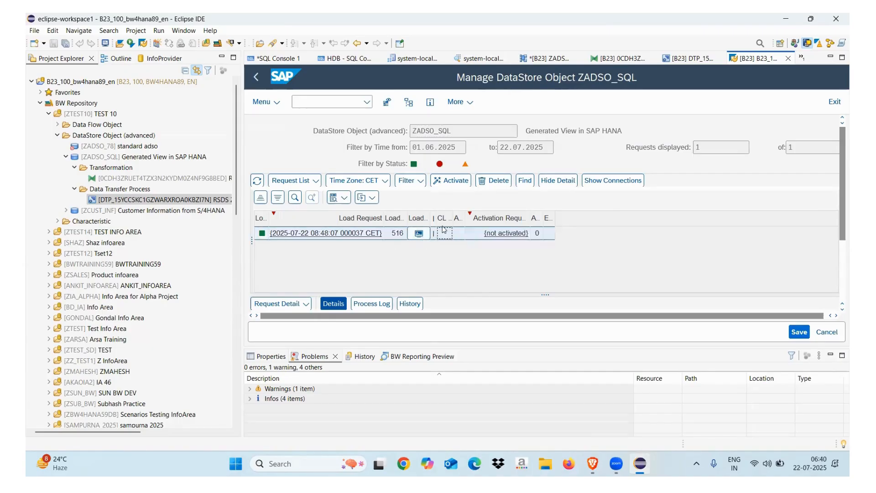
left_click(447, 182)
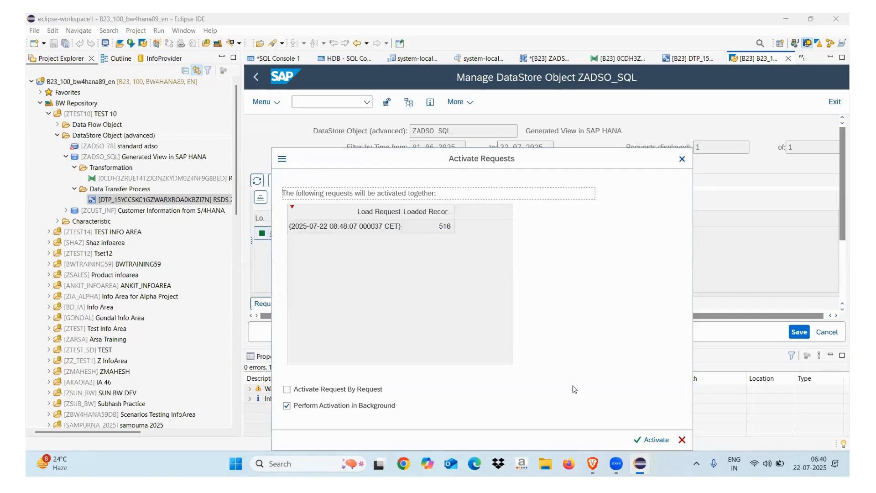
left_click(654, 440)
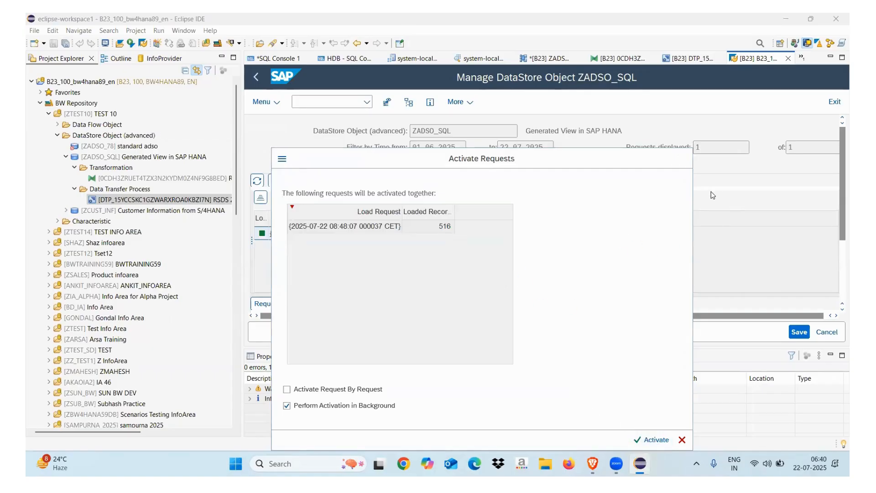
left_click(484, 59)
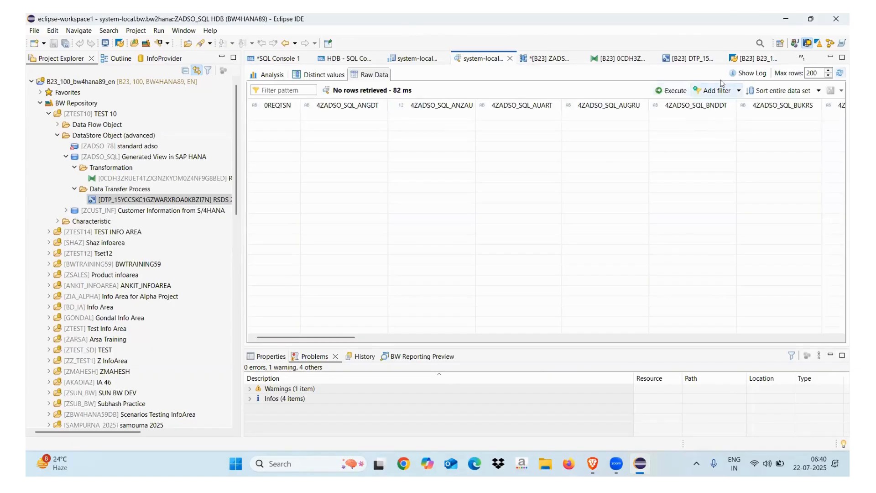
Step: Refresh the raw data preview to fetch 200 rows, compare with the data flow, then close the preview
left_click(838, 74)
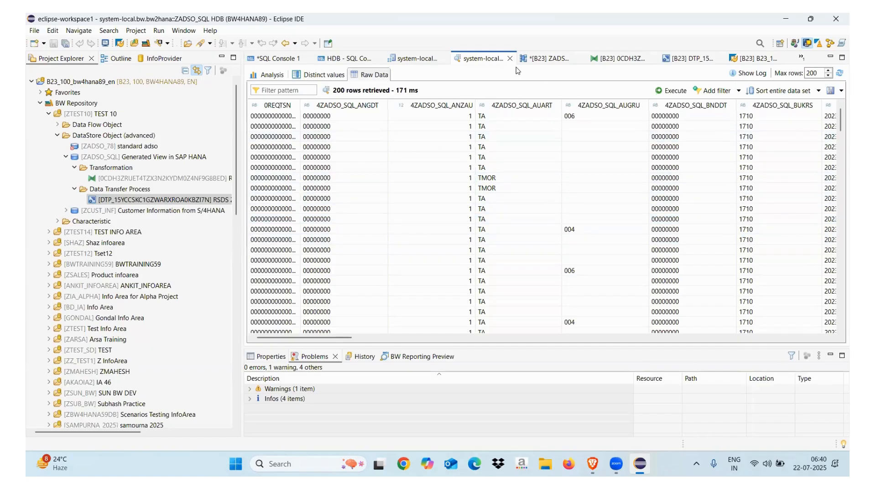
left_click(543, 60)
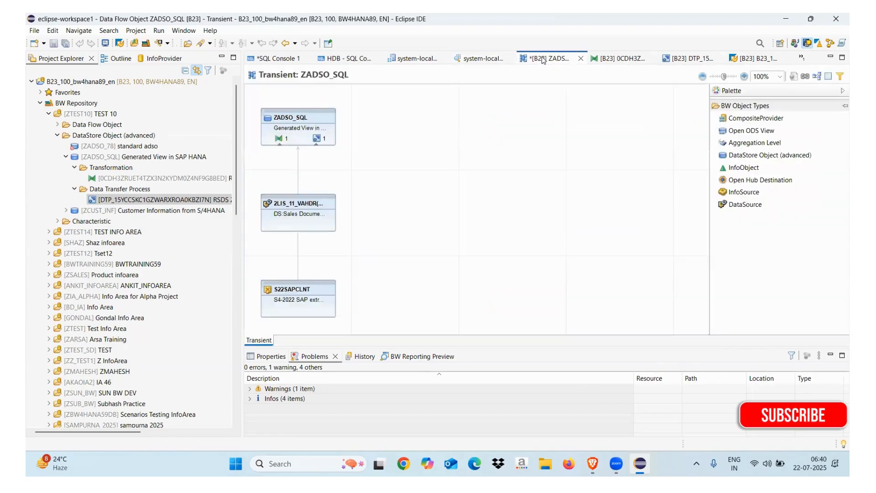
left_click(478, 60)
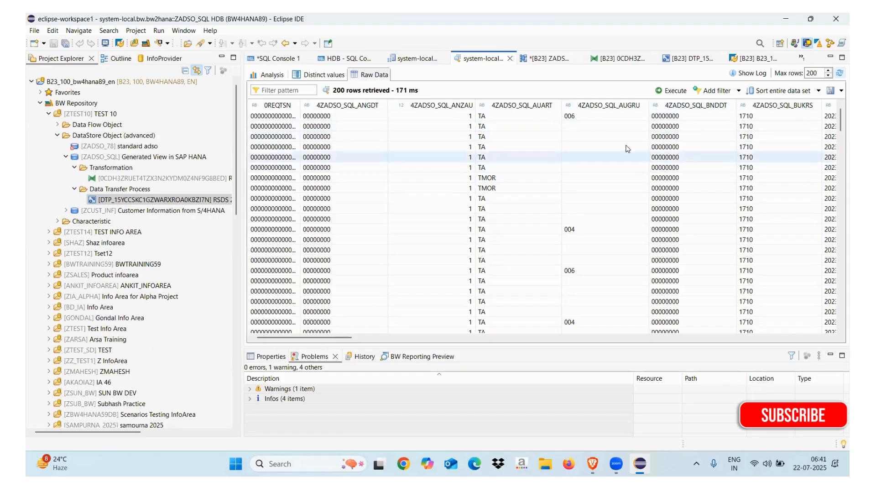
left_click(547, 60)
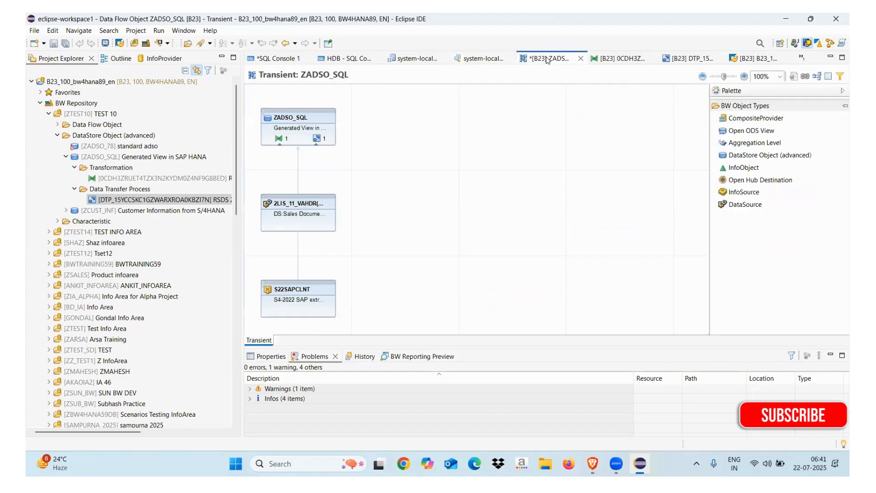
left_click(476, 58)
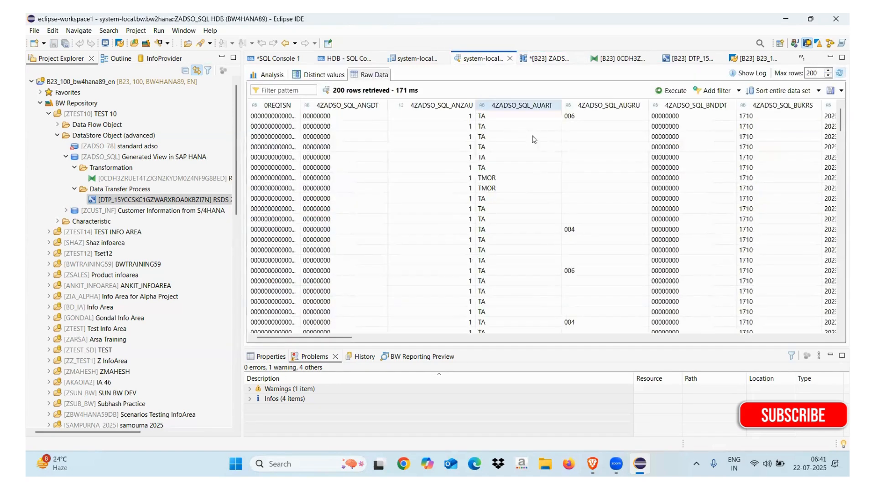
left_click(510, 59)
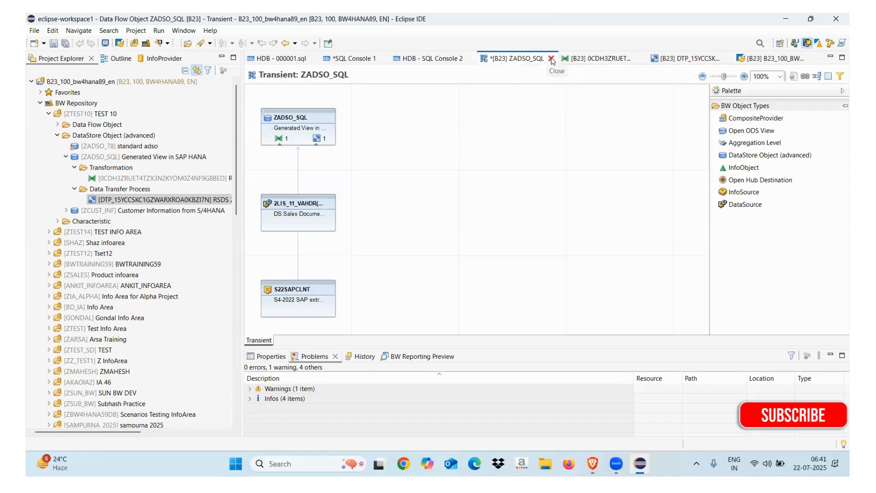
Step: Close the data flow without saving, plus the transformation, DTP and management editors, then show the desktop
left_click(552, 62)
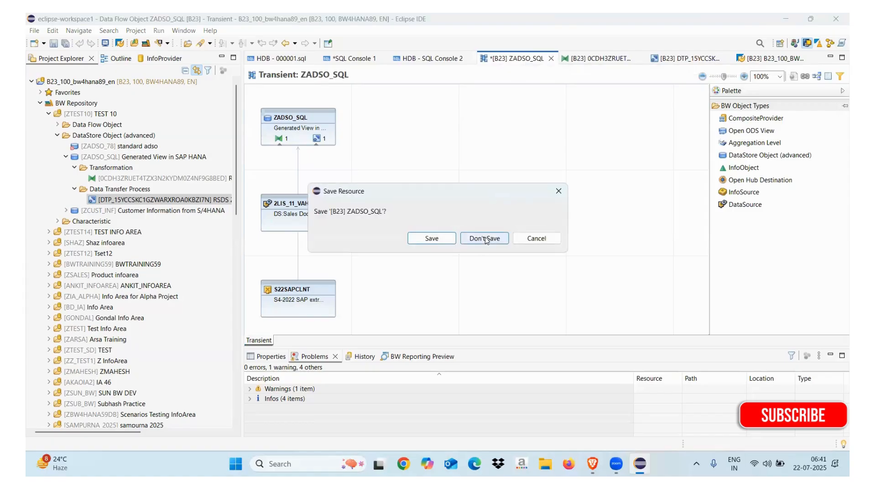
left_click(485, 238)
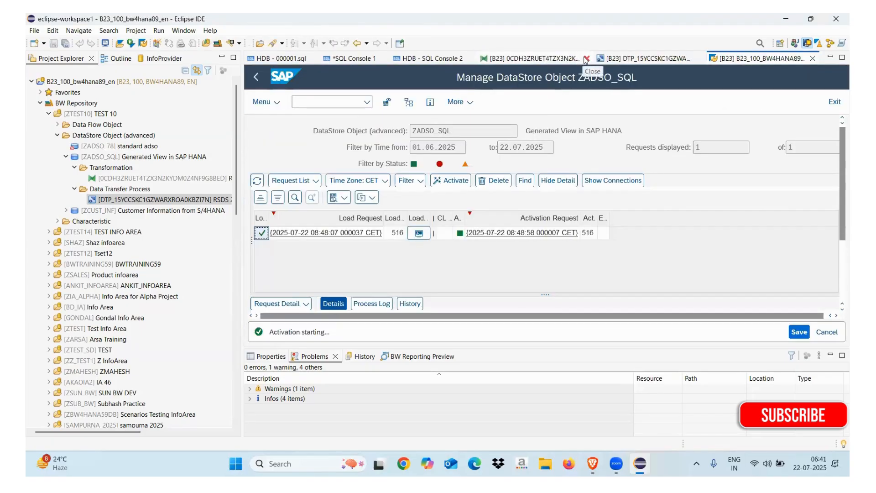
left_click(586, 59)
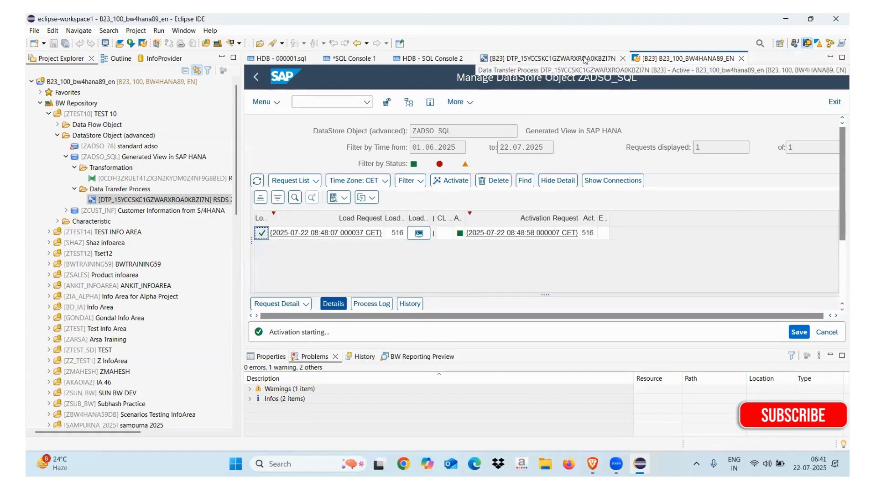
left_click(623, 59)
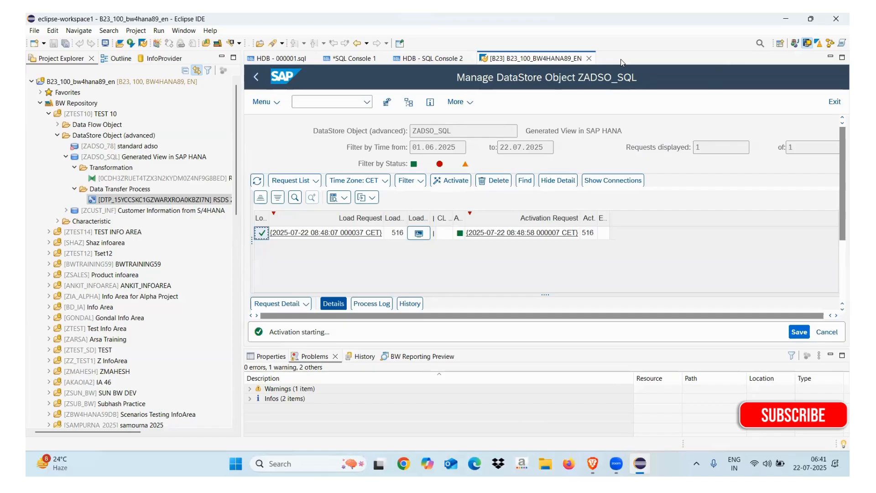
left_click(589, 58)
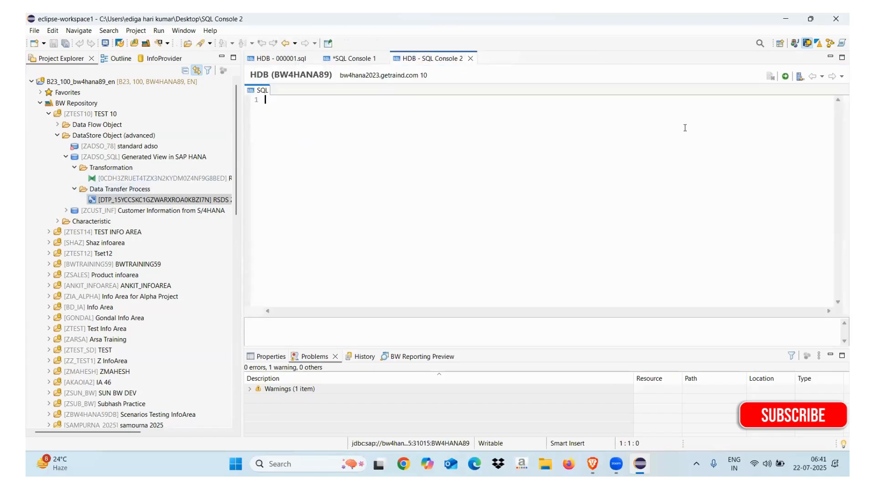
left_click(829, 43)
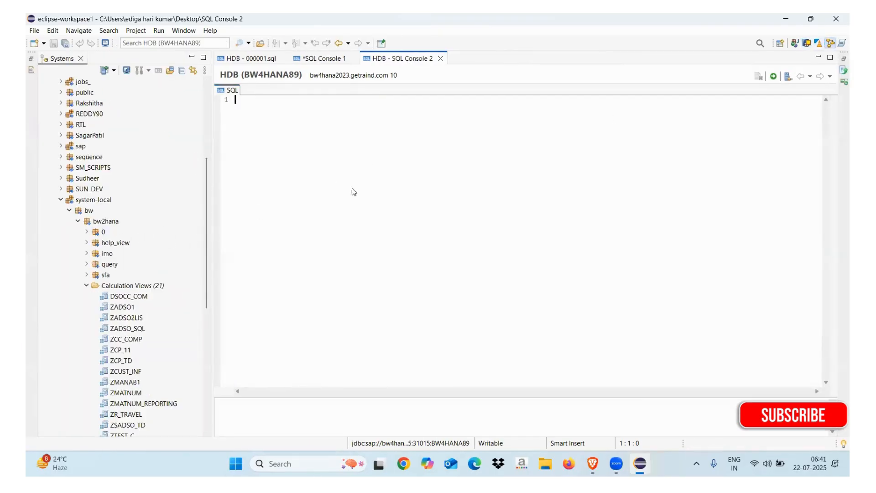
key("super+d")
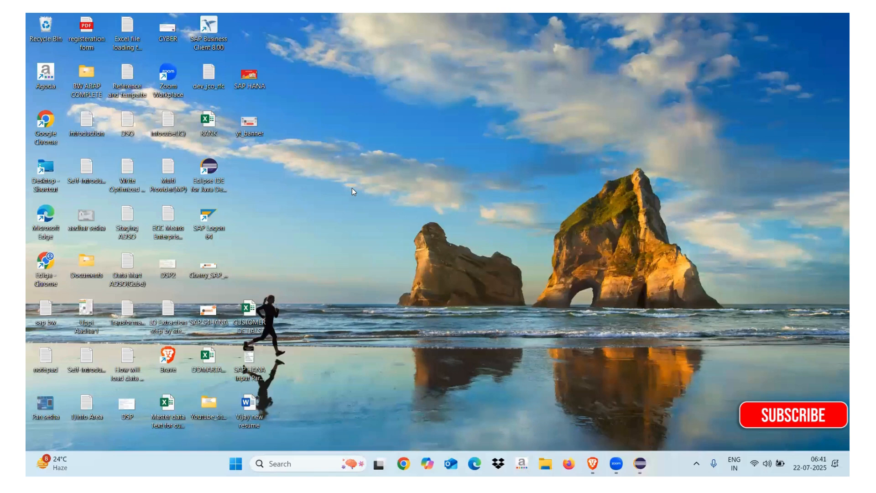
Step: Launch Notepad from the Run prompt and open a new maximized tab
key("super+r")
type("calc")
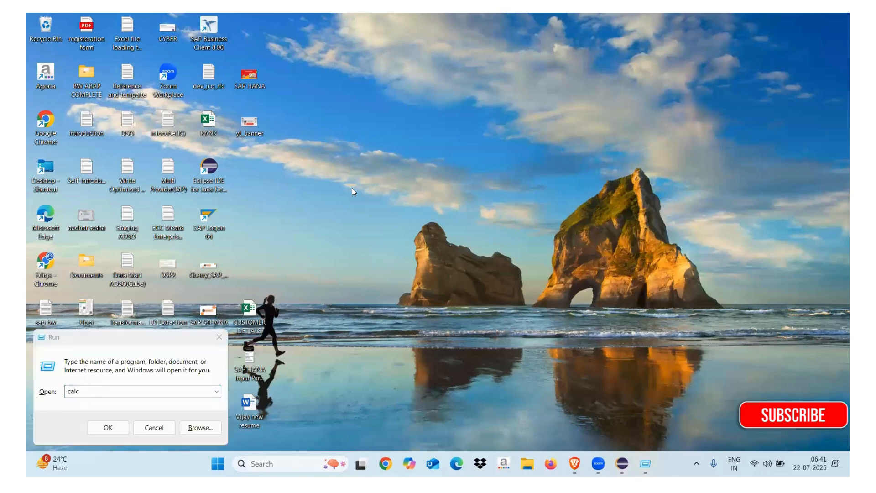
key("Return")
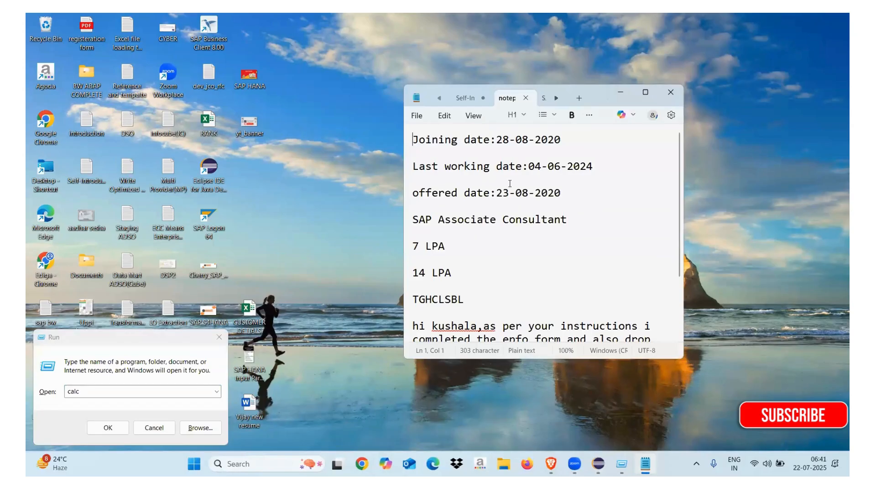
key("ctrl+n")
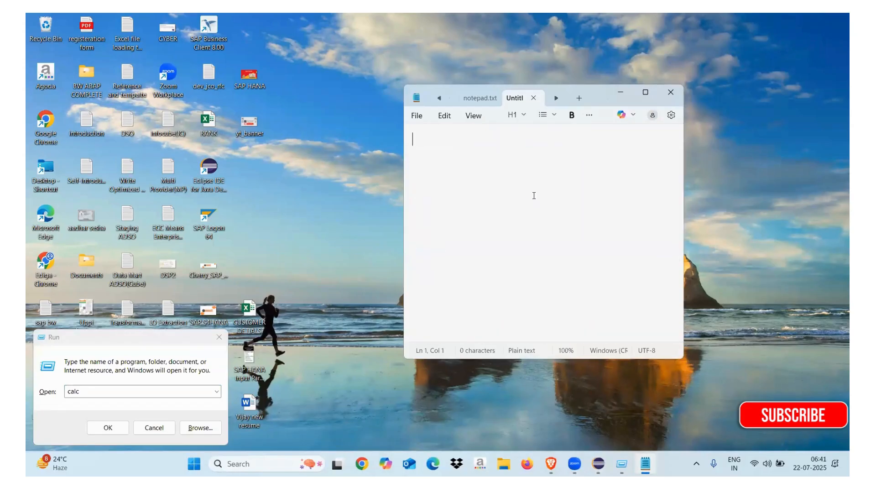
left_click(645, 93)
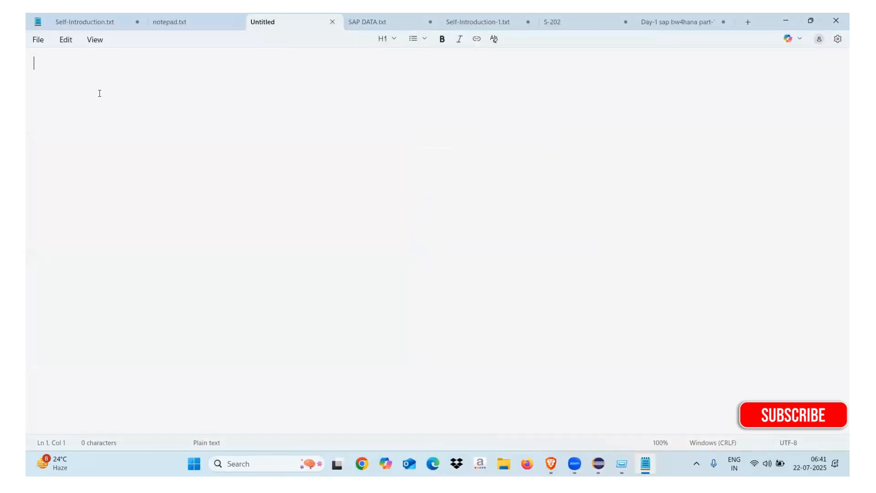
Step: Type the heading 'Stored Procedure & FUnctions'
type("Sr")
key("BackSpace")
type("tored Procedure")
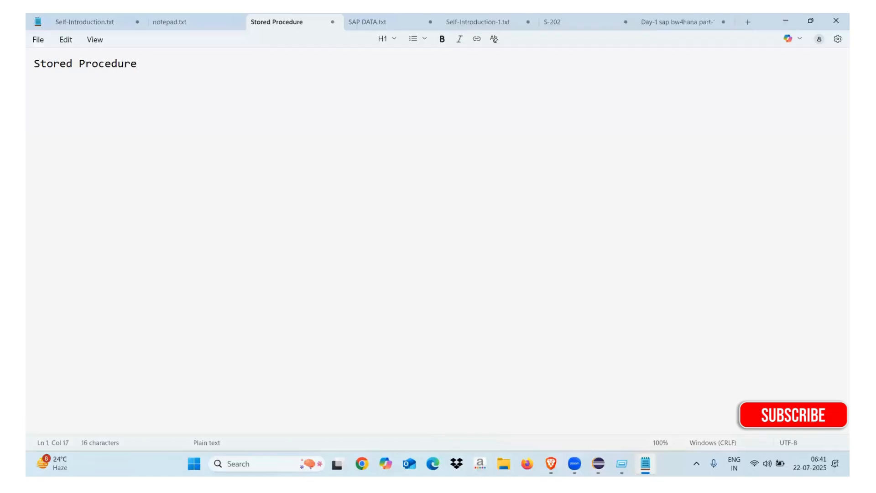
type(" & FUnctions")
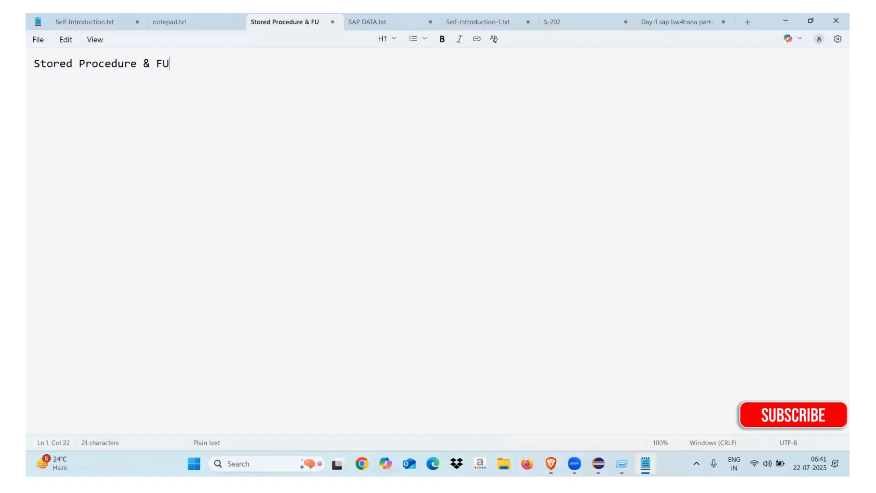